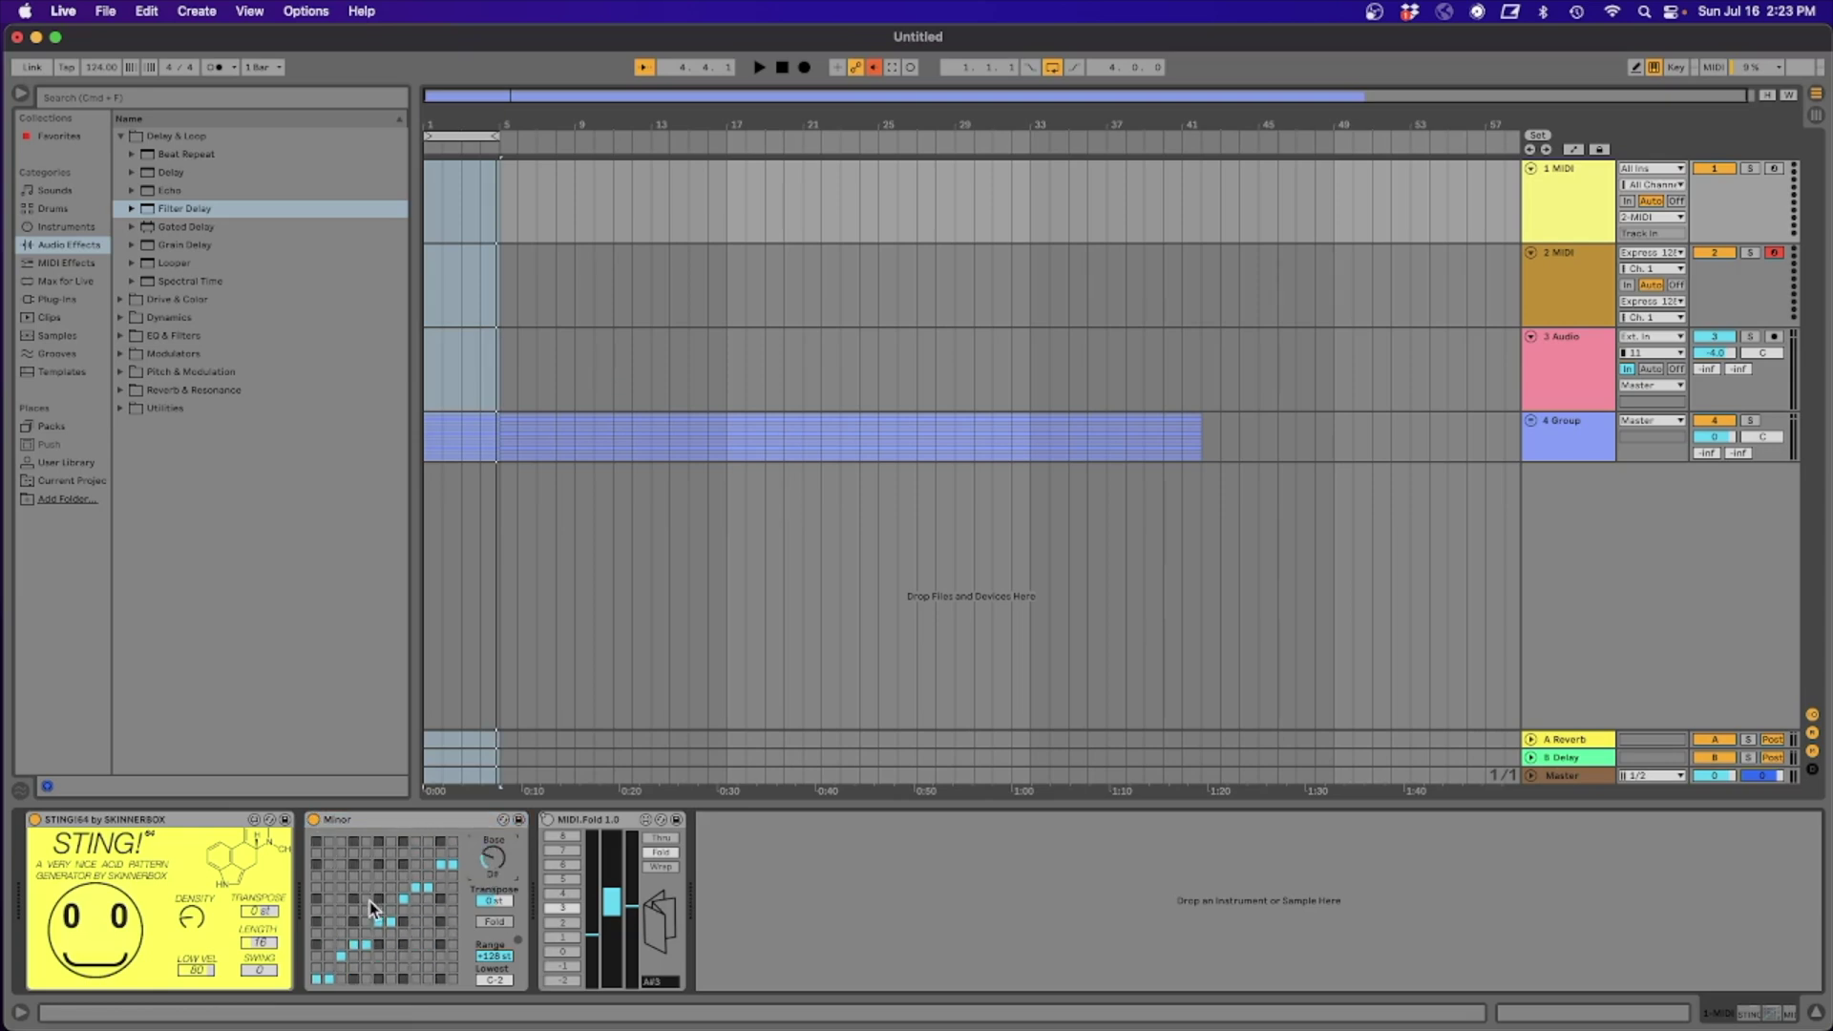
Lower the Base of the Minor scale device to C and audition the acid pattern.
drag(484, 854, 484, 863)
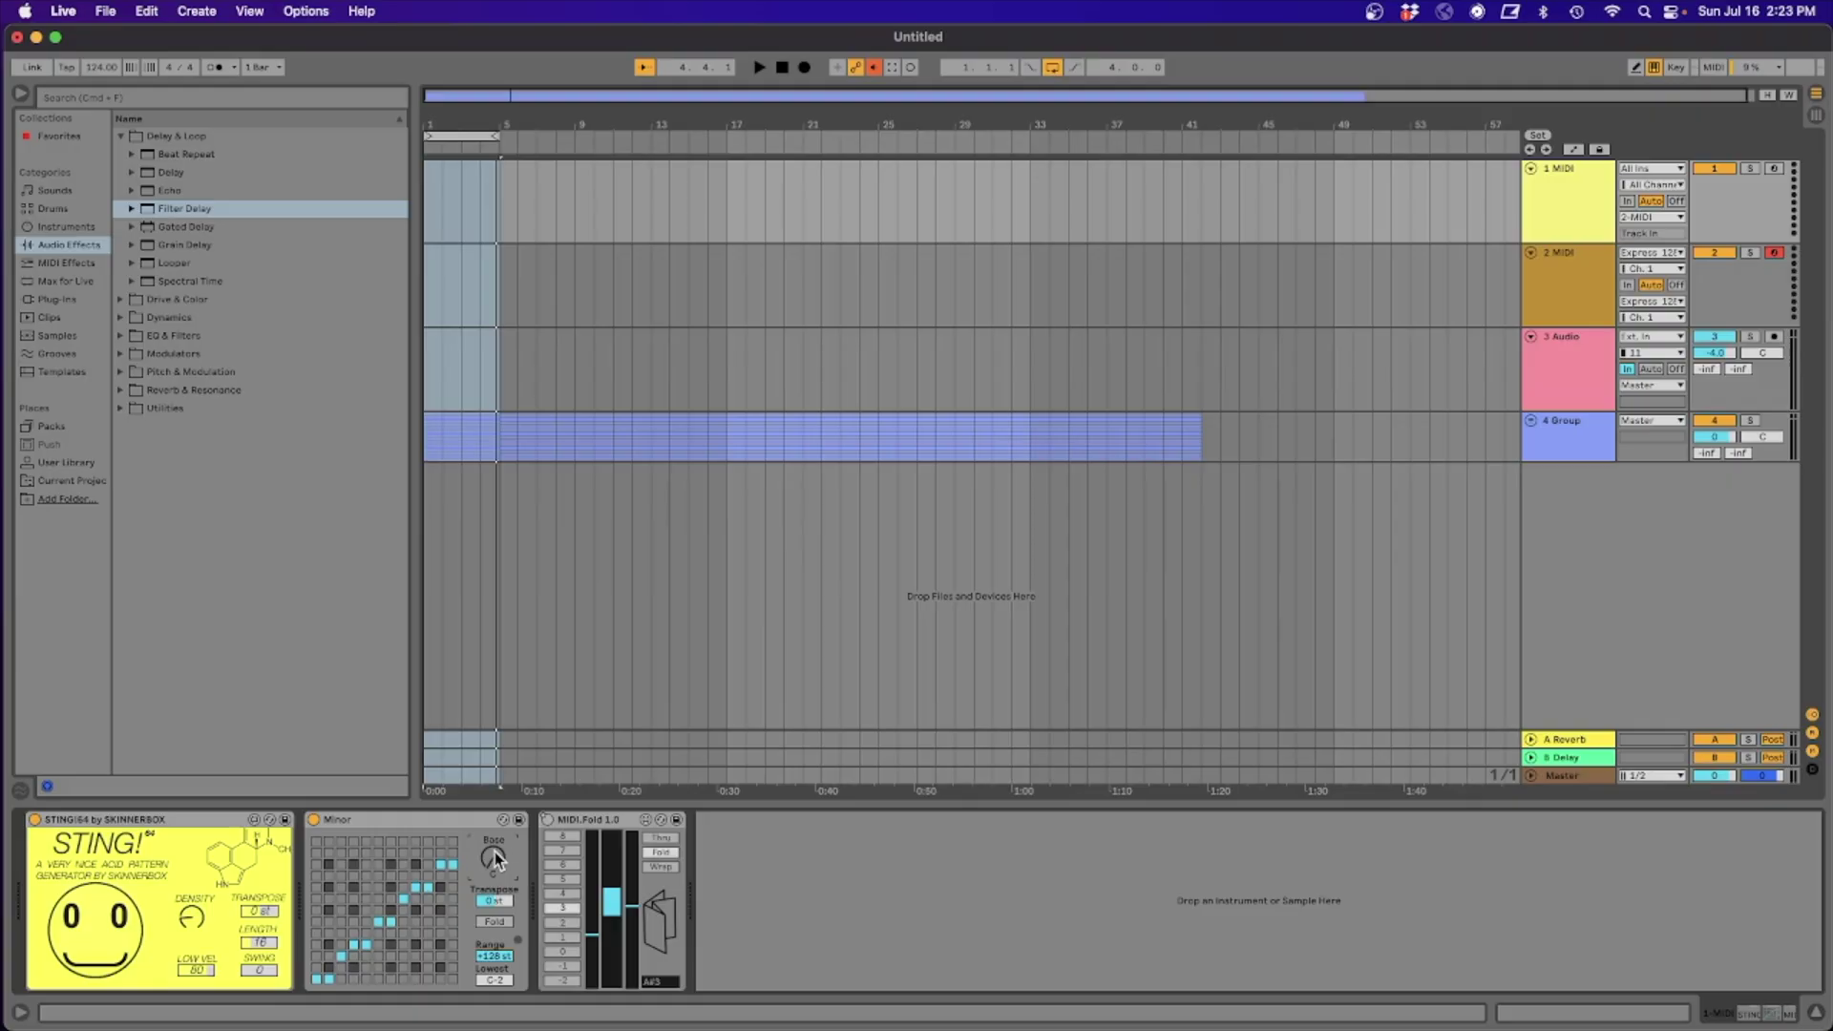
key(space)
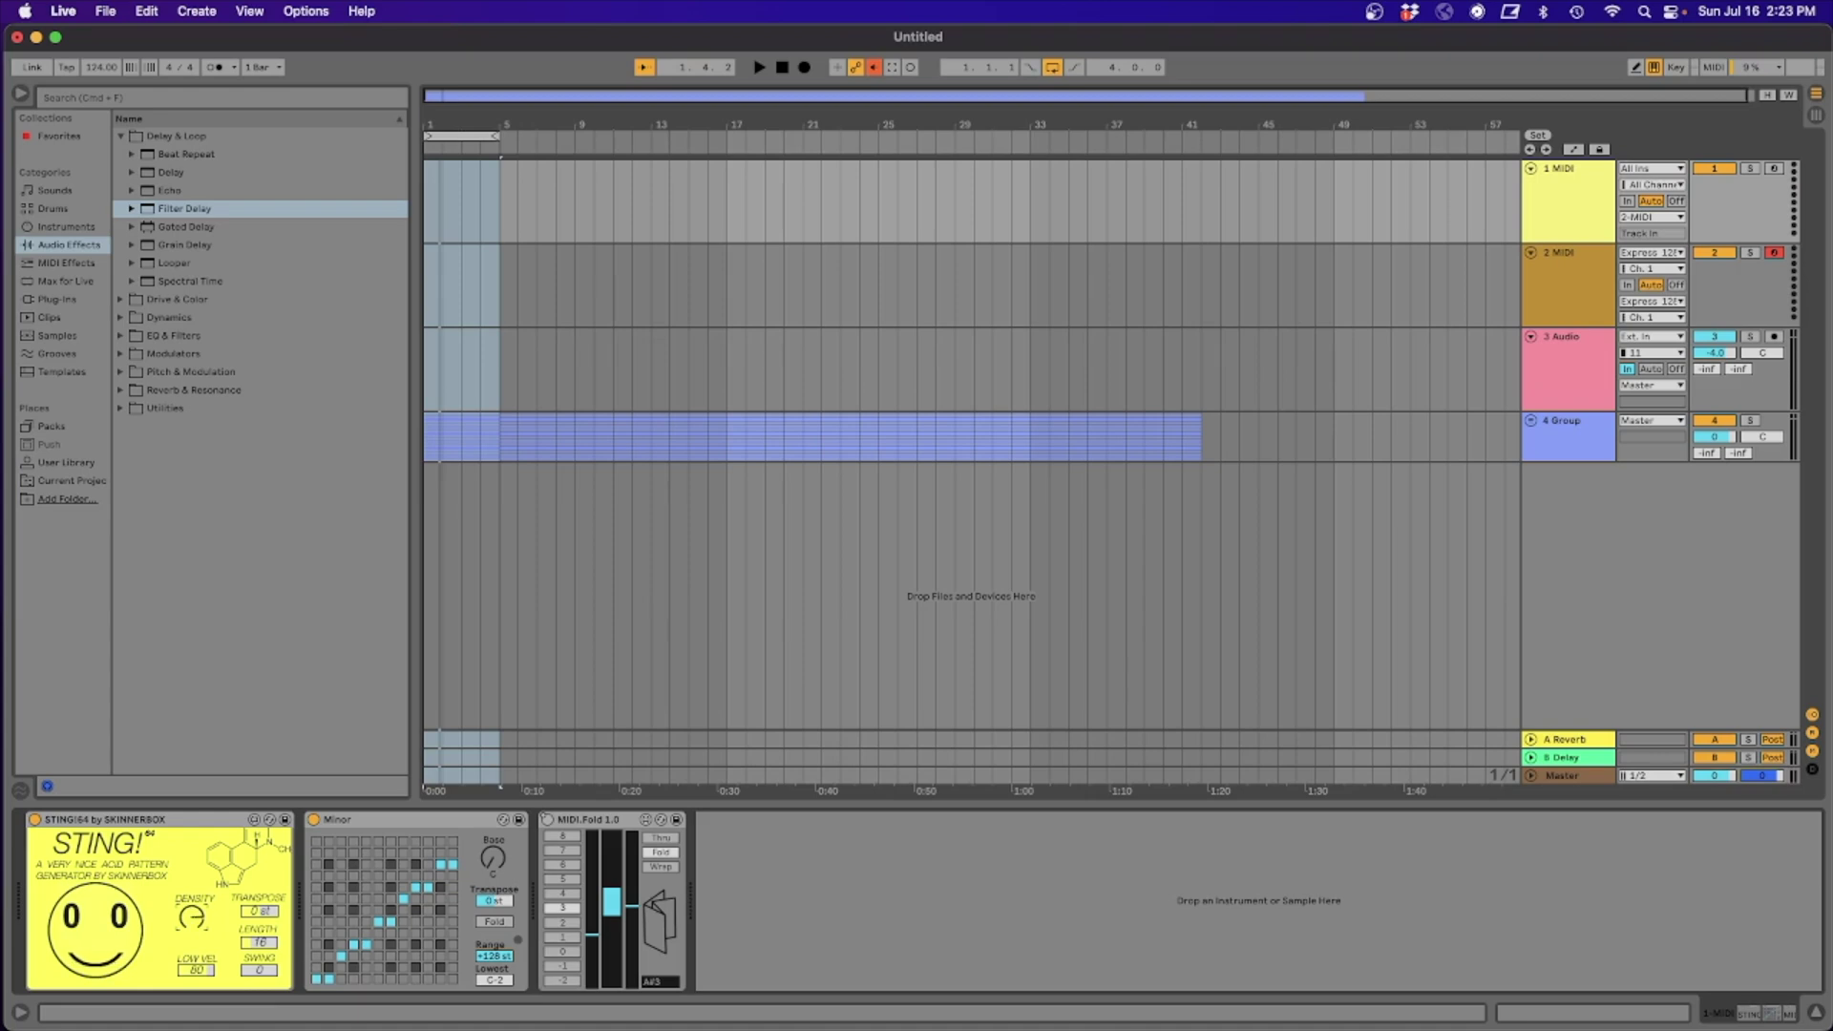
key(space)
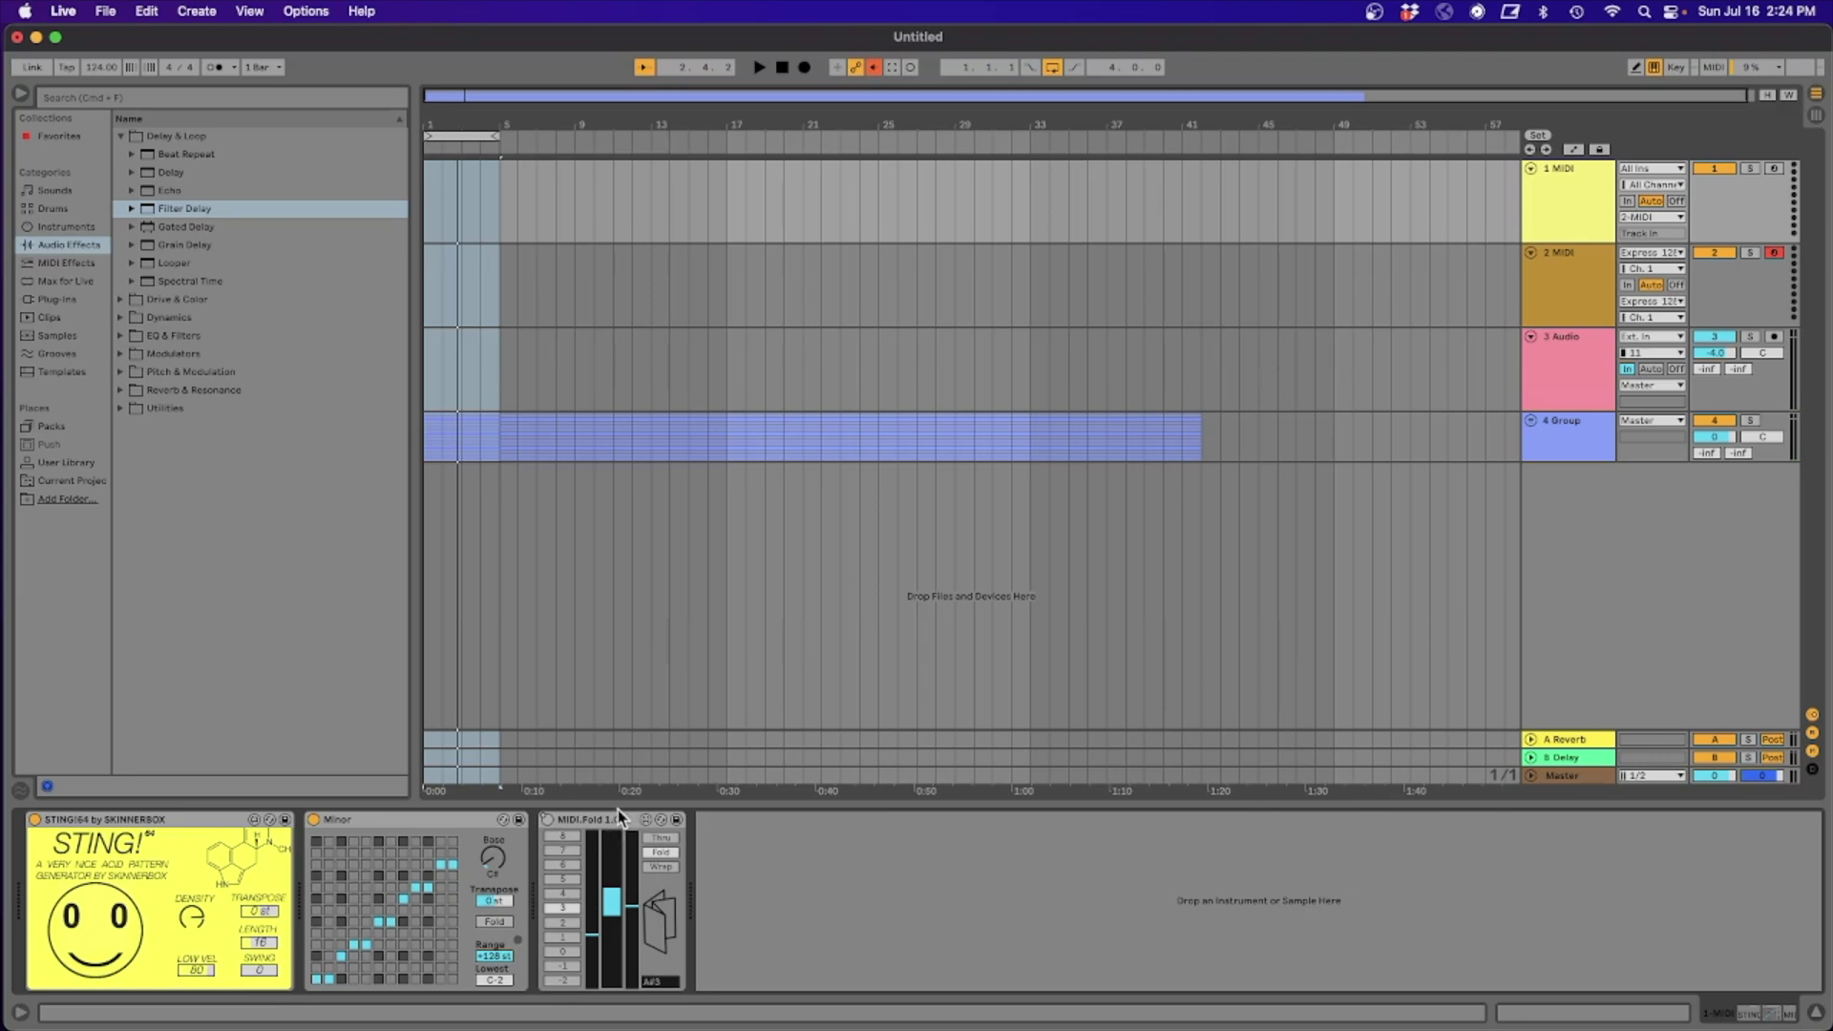
Enable the MIDI.Fold device in Thru mode and play the unprocessed pattern through it.
click(549, 820)
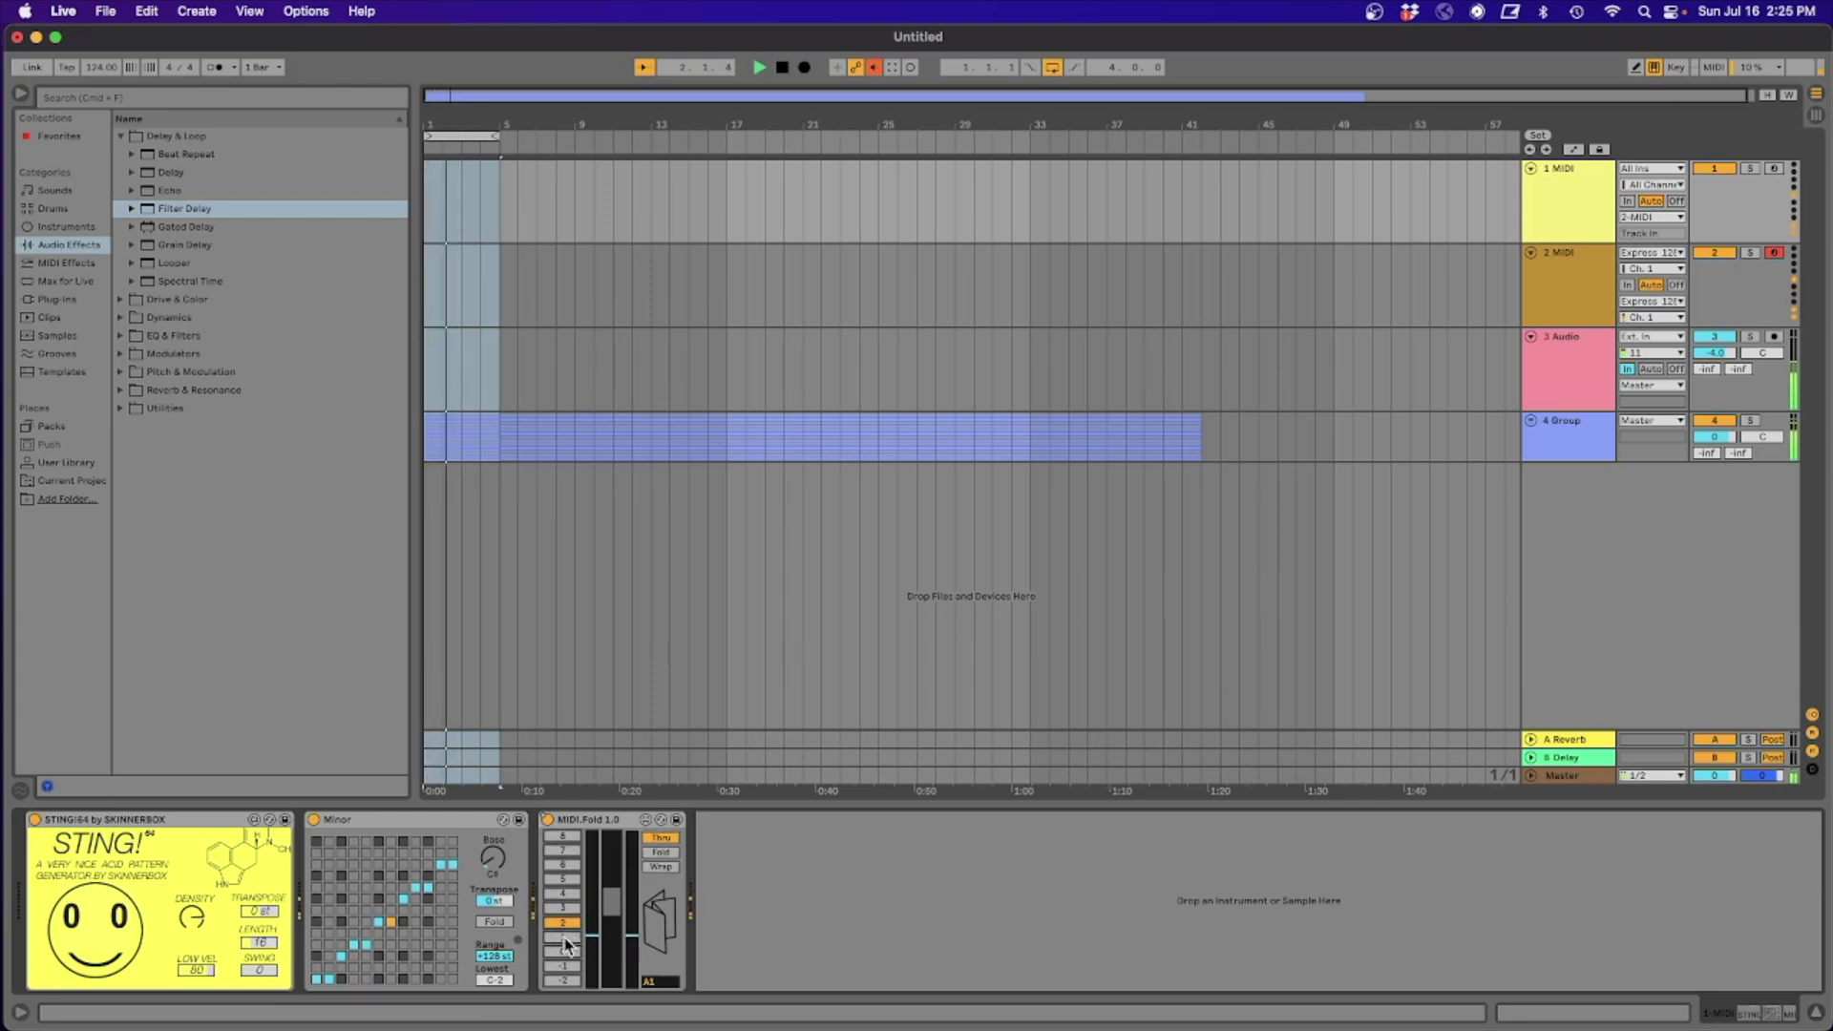
click(564, 895)
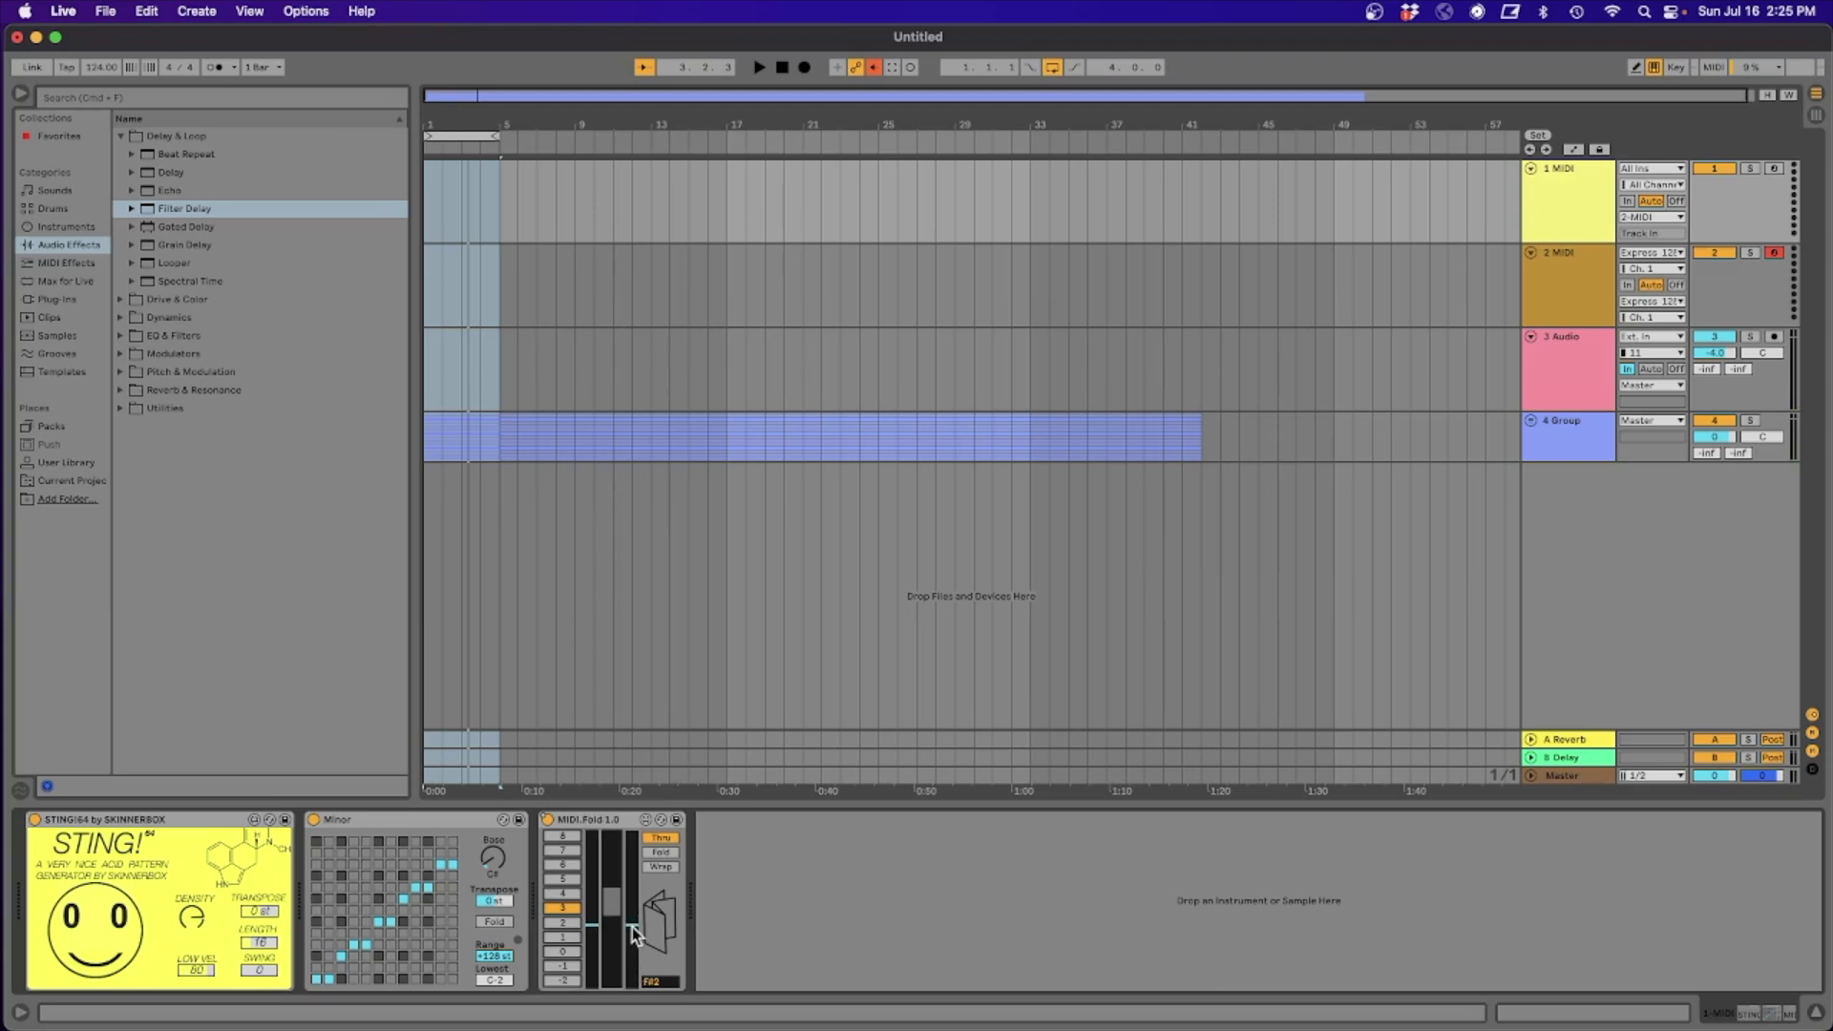
key(space)
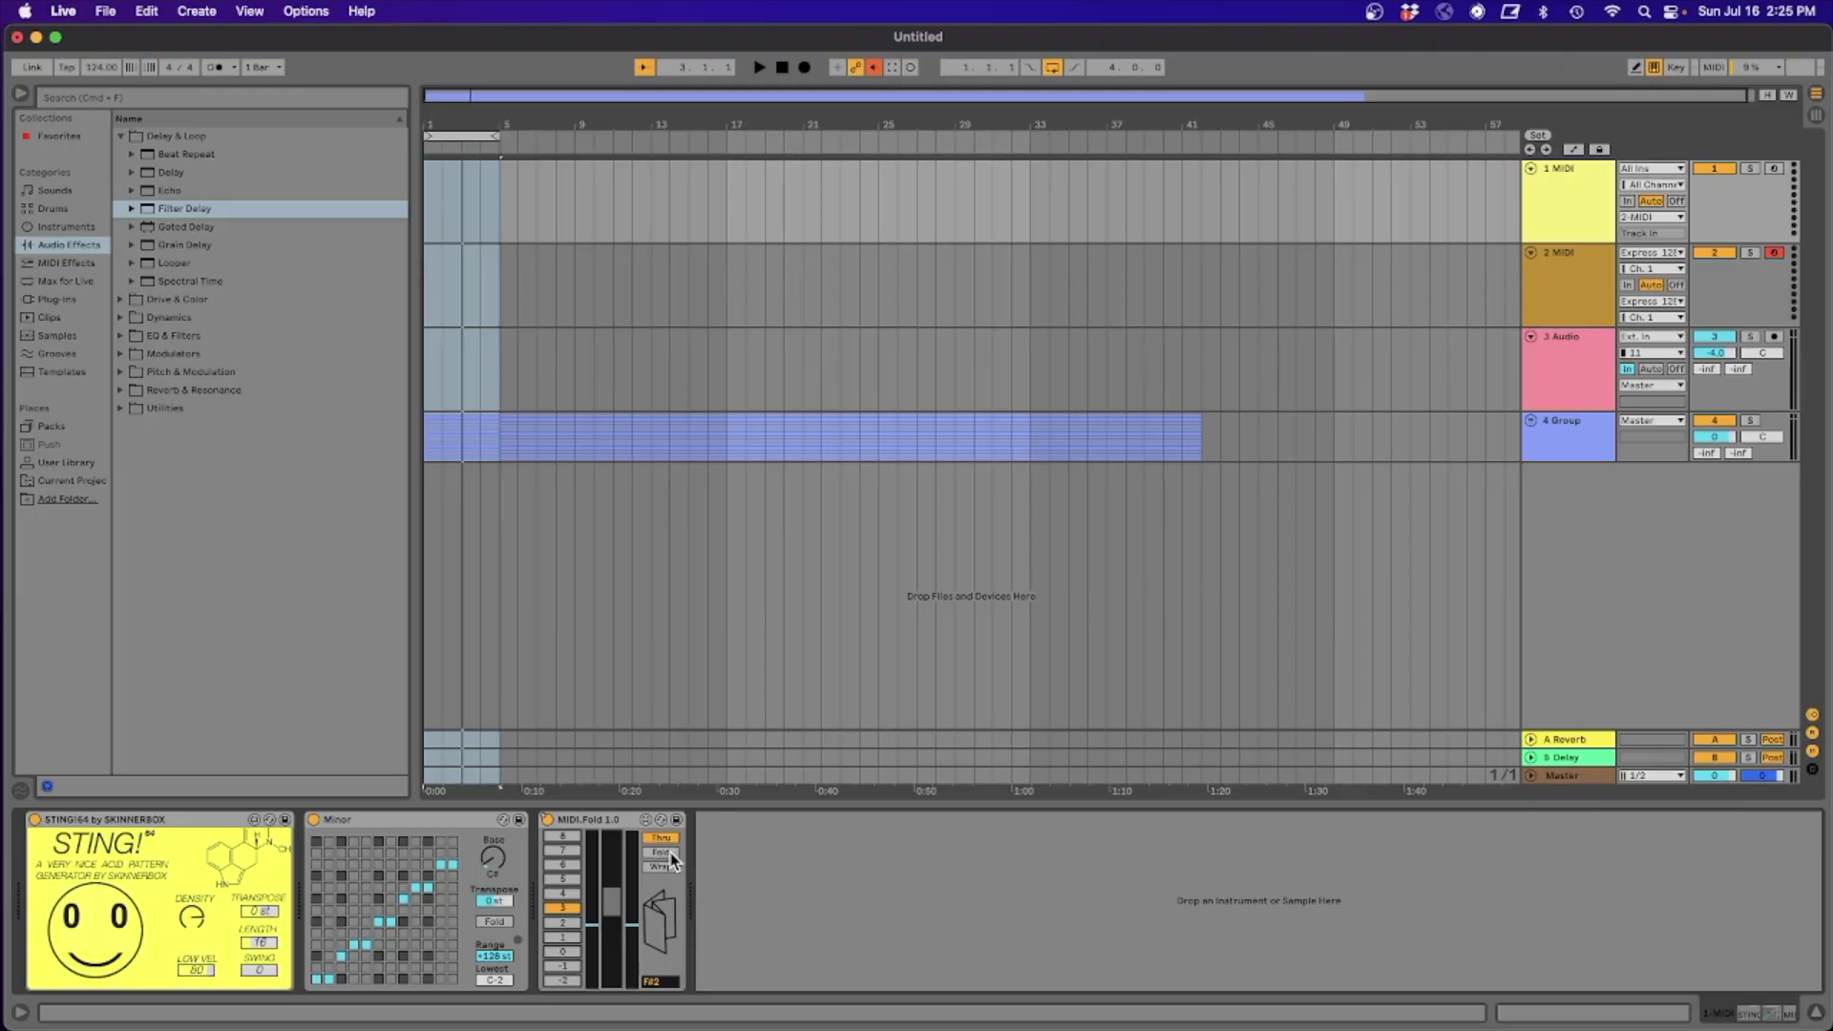
Switch MIDI.Fold to Fold mode and narrow its note range while the pattern plays.
click(661, 853)
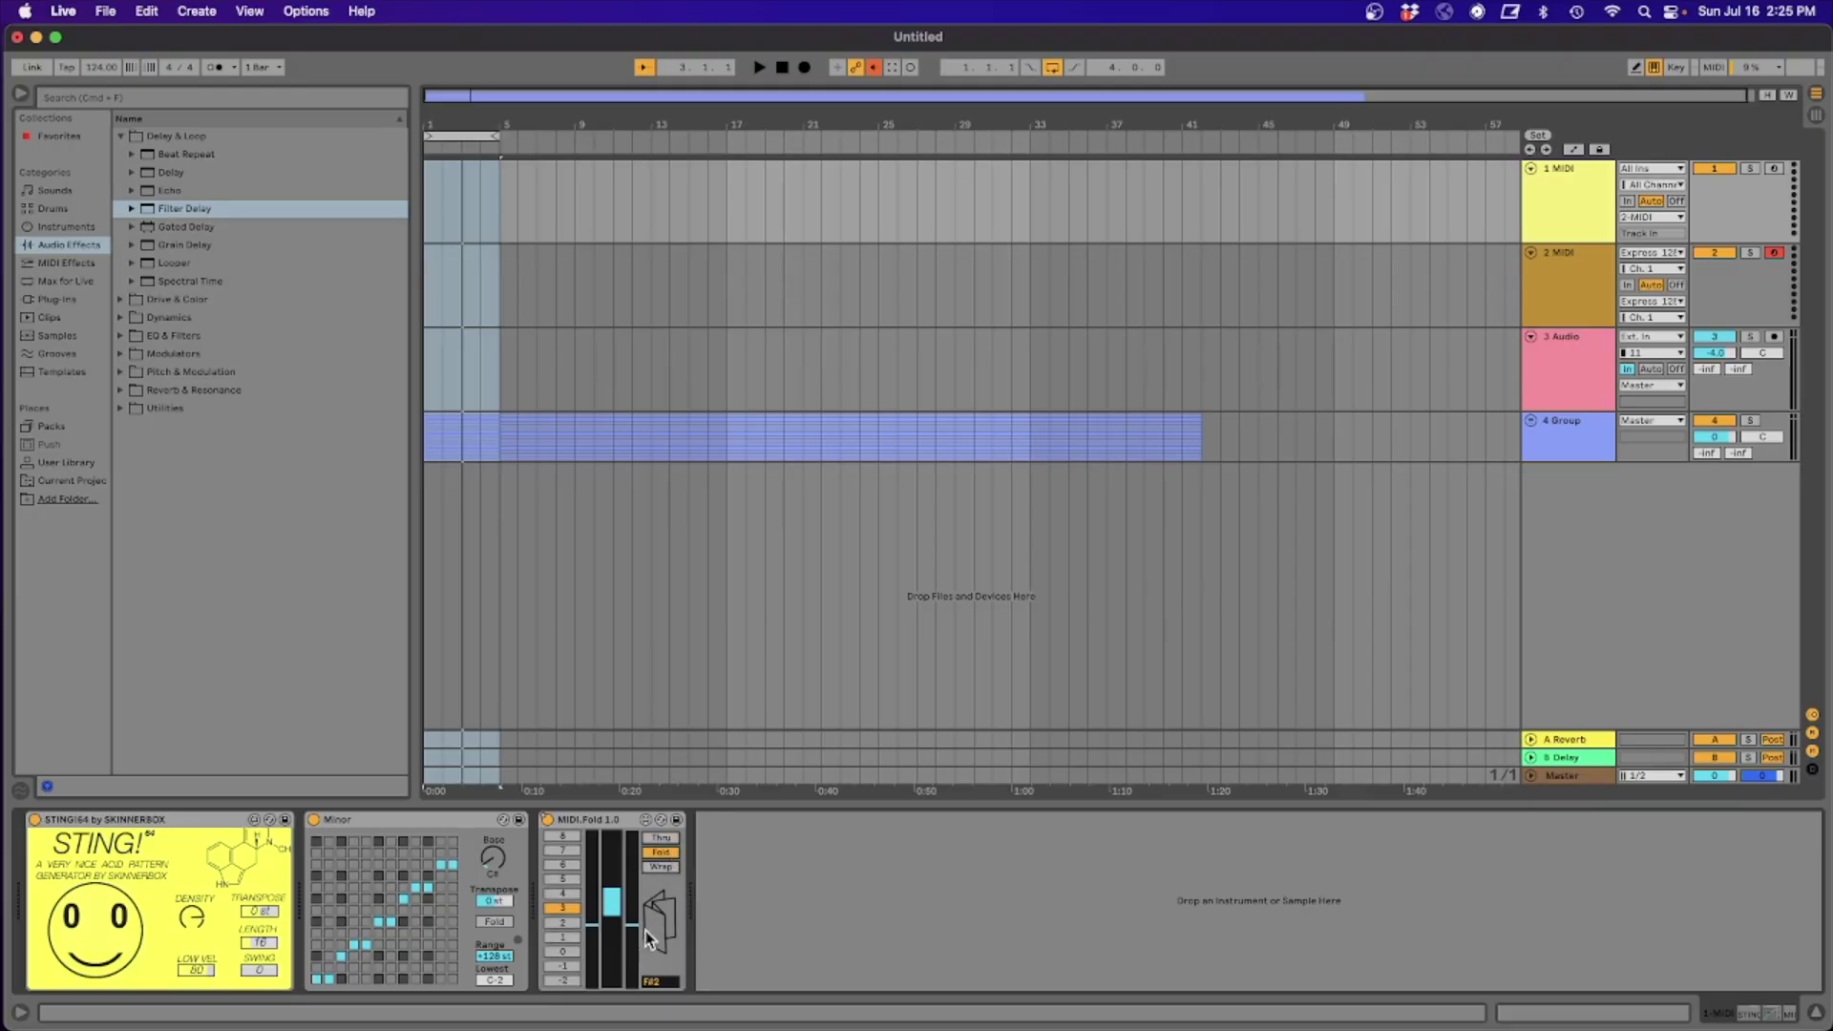
key(space)
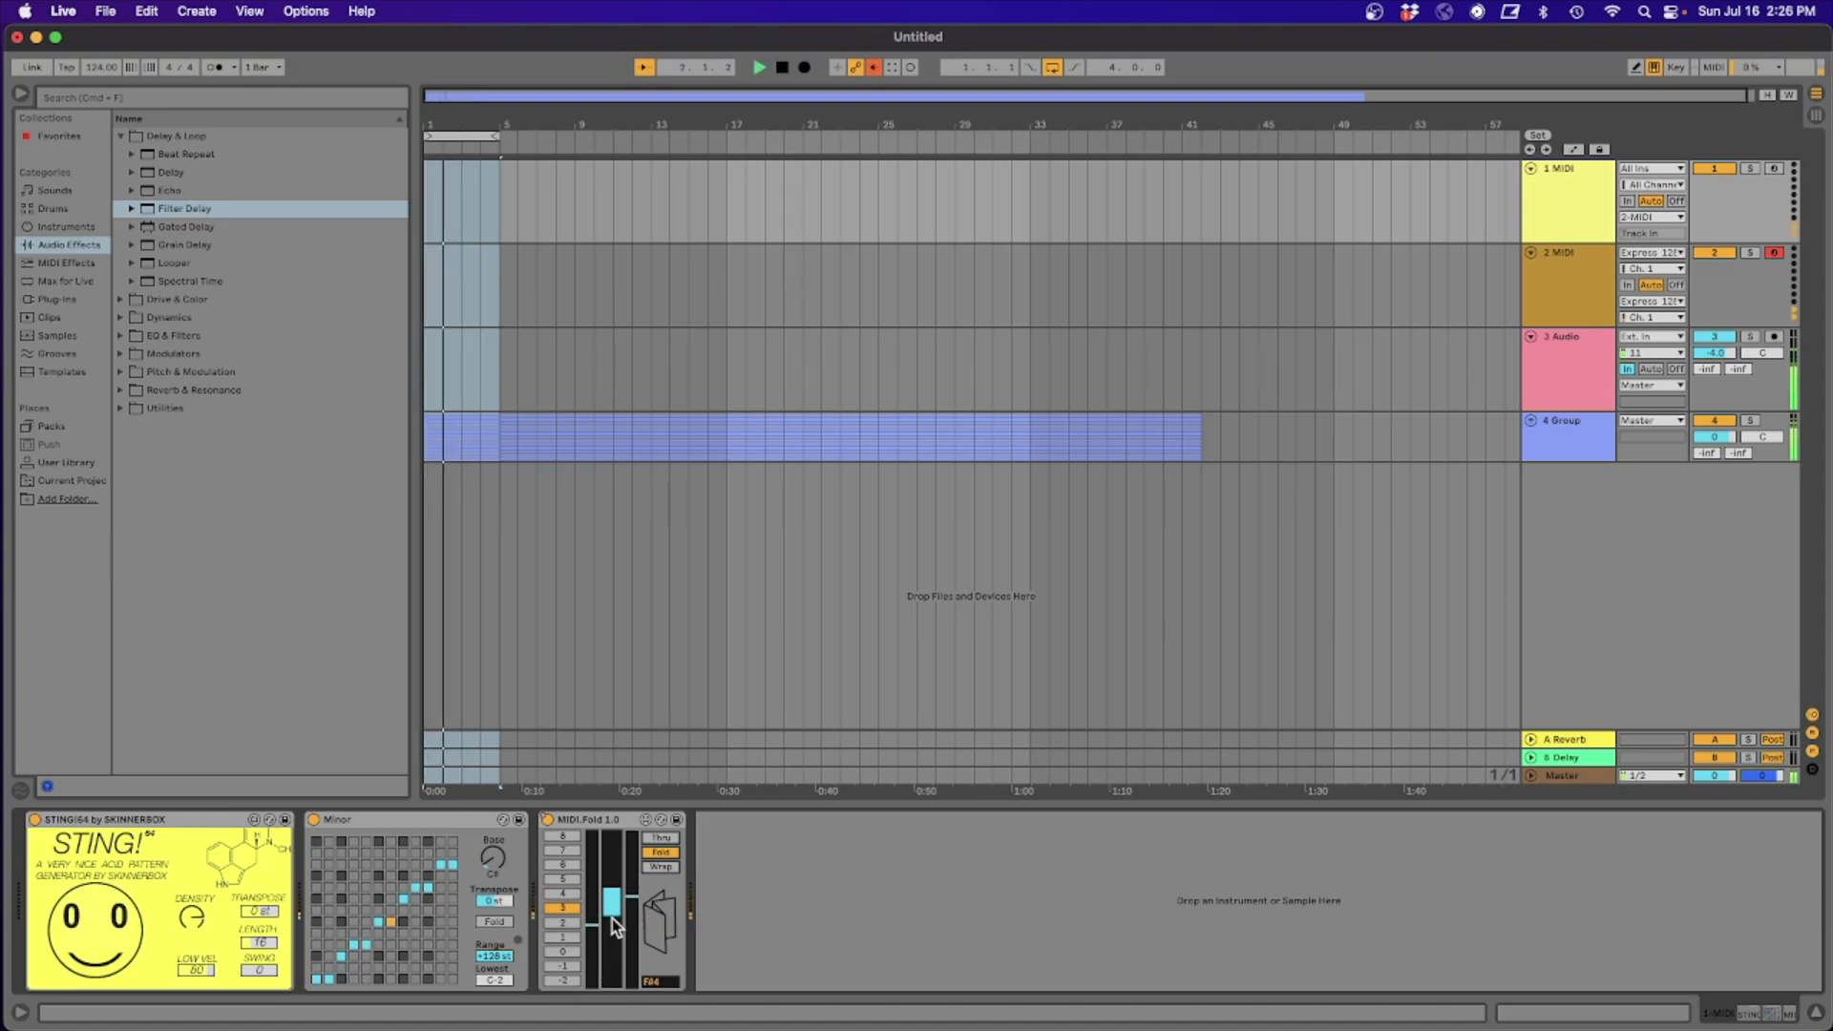
drag(611, 914, 611, 930)
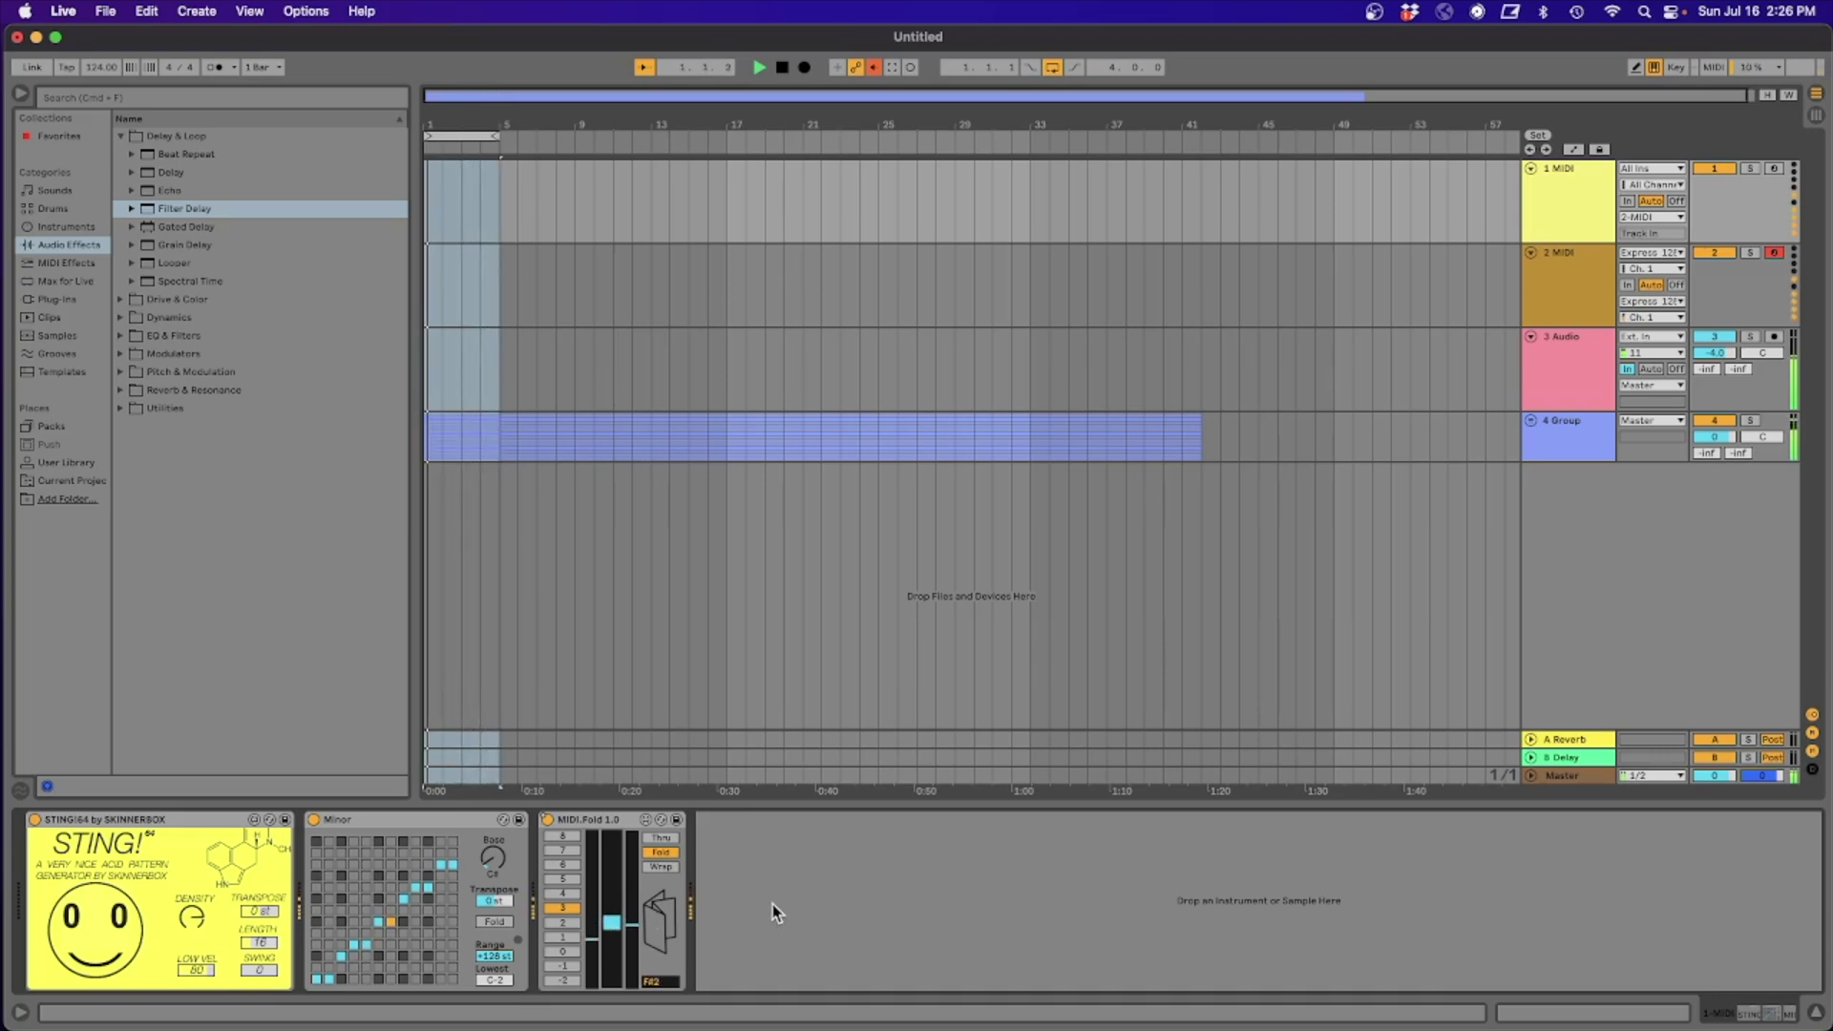
Compare the playing pattern with MIDI.Fold bypassed and re-enabled, and stop playback.
click(548, 822)
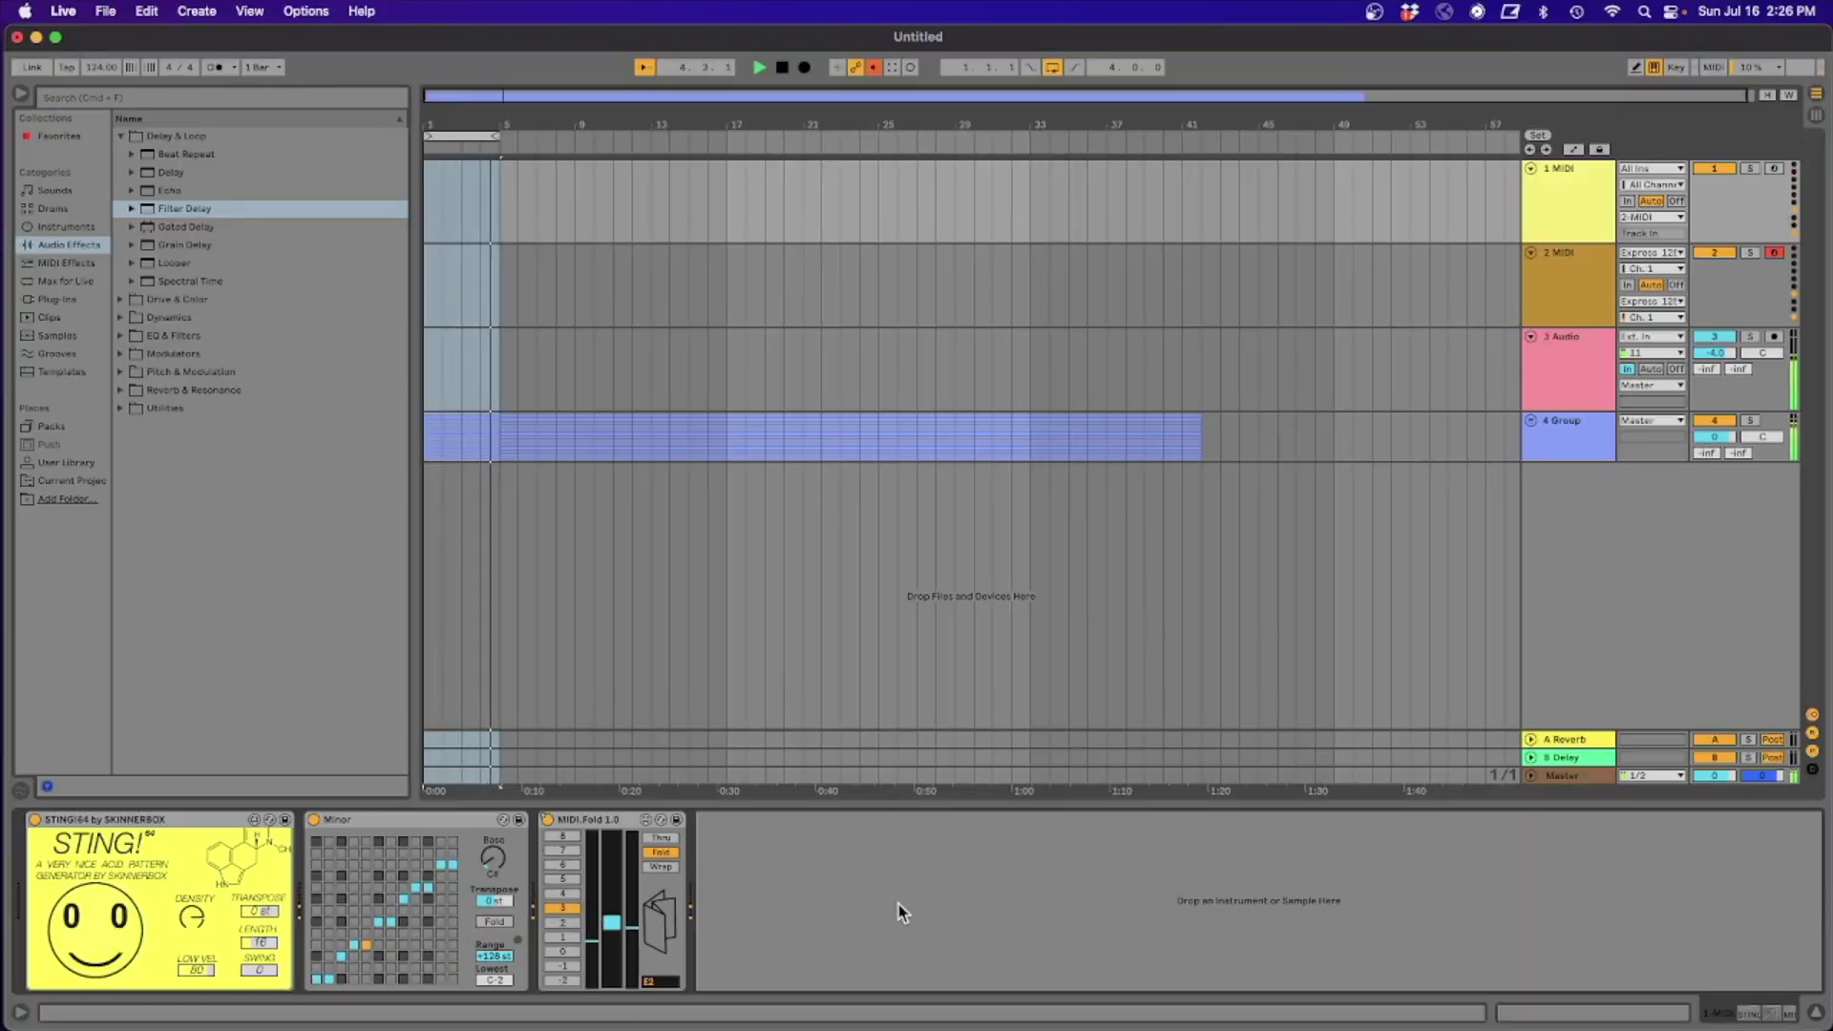
click(547, 820)
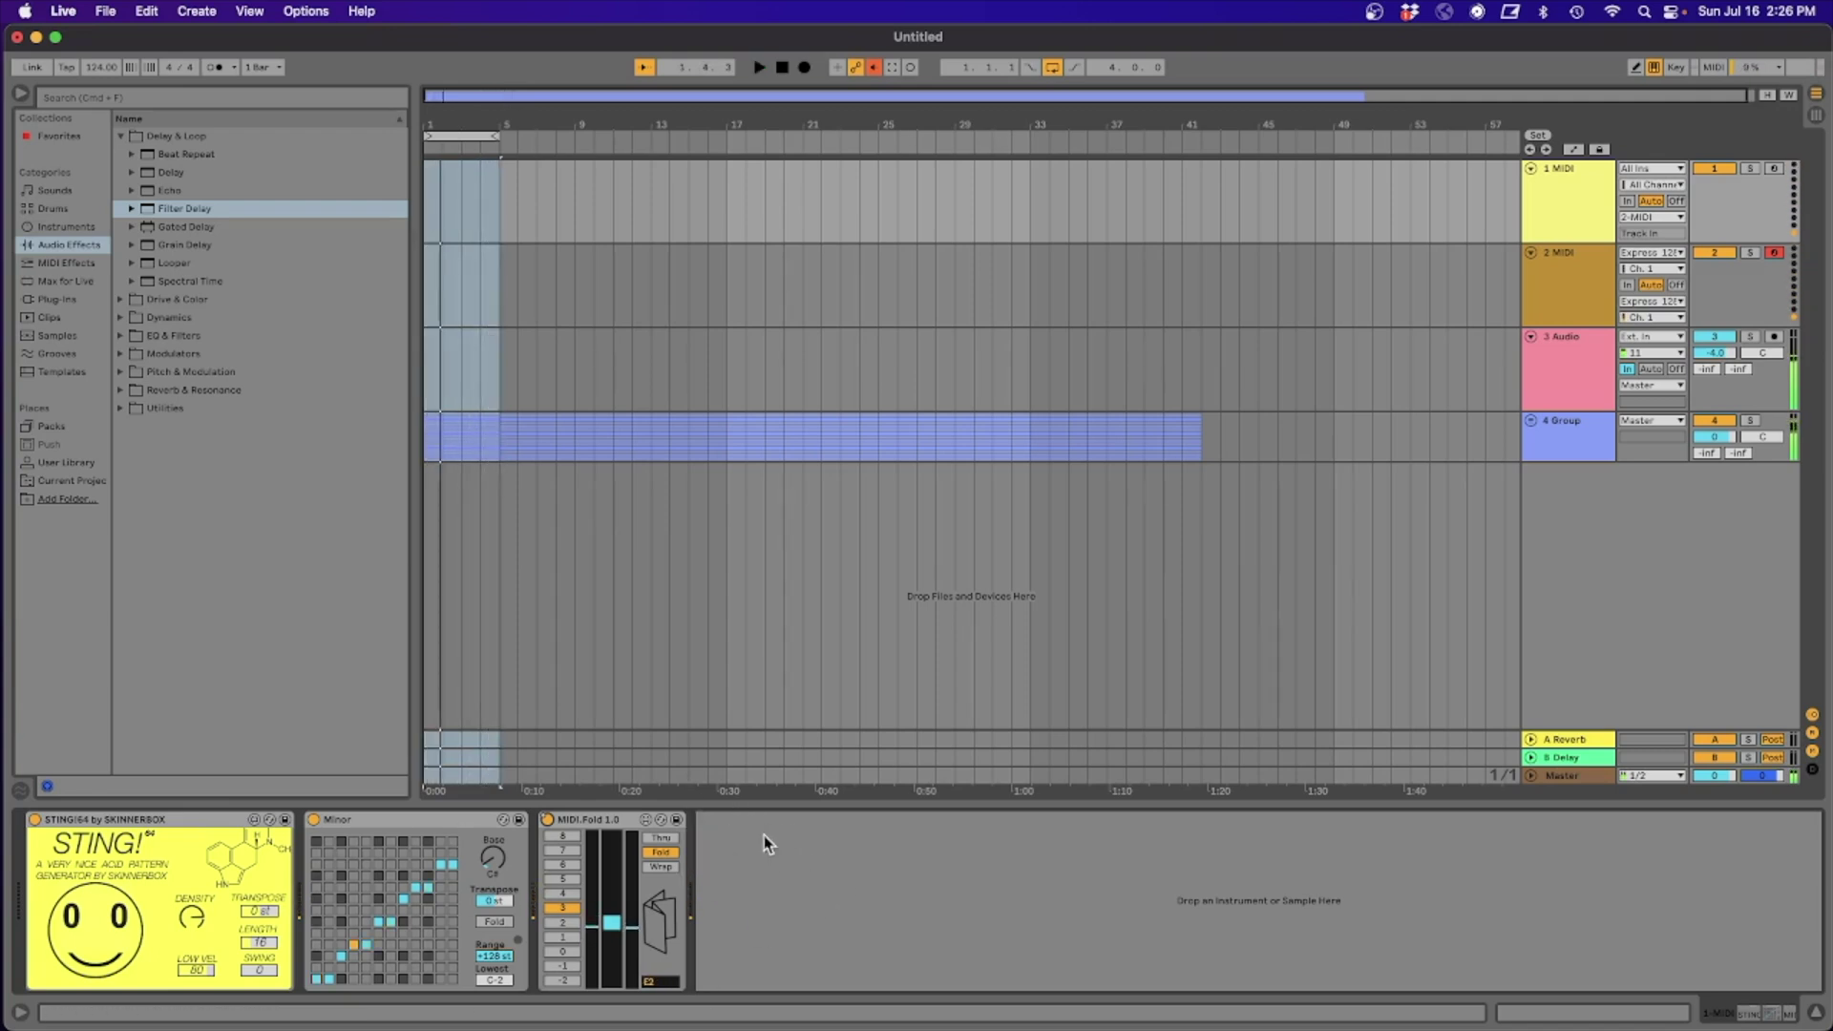
click(782, 68)
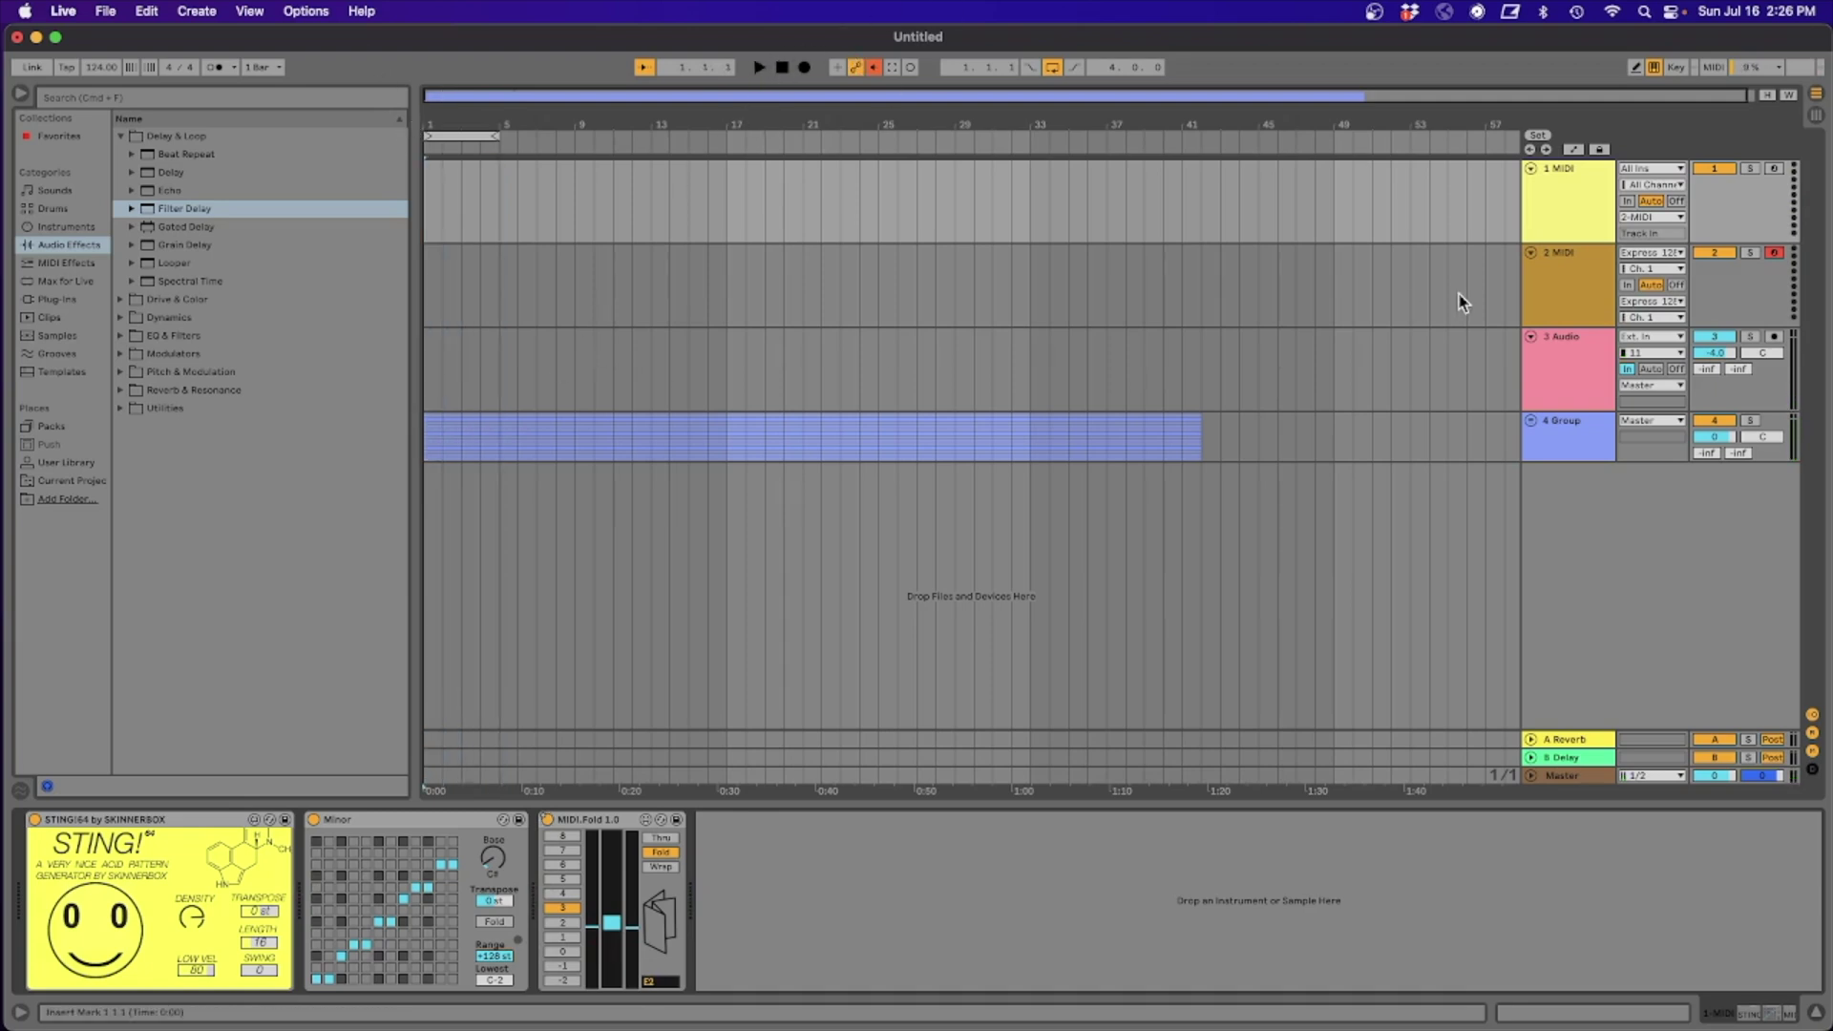
Record the folded pattern from bar 1 past bar 5 as a clip on the 2 MIDI track.
click(1589, 252)
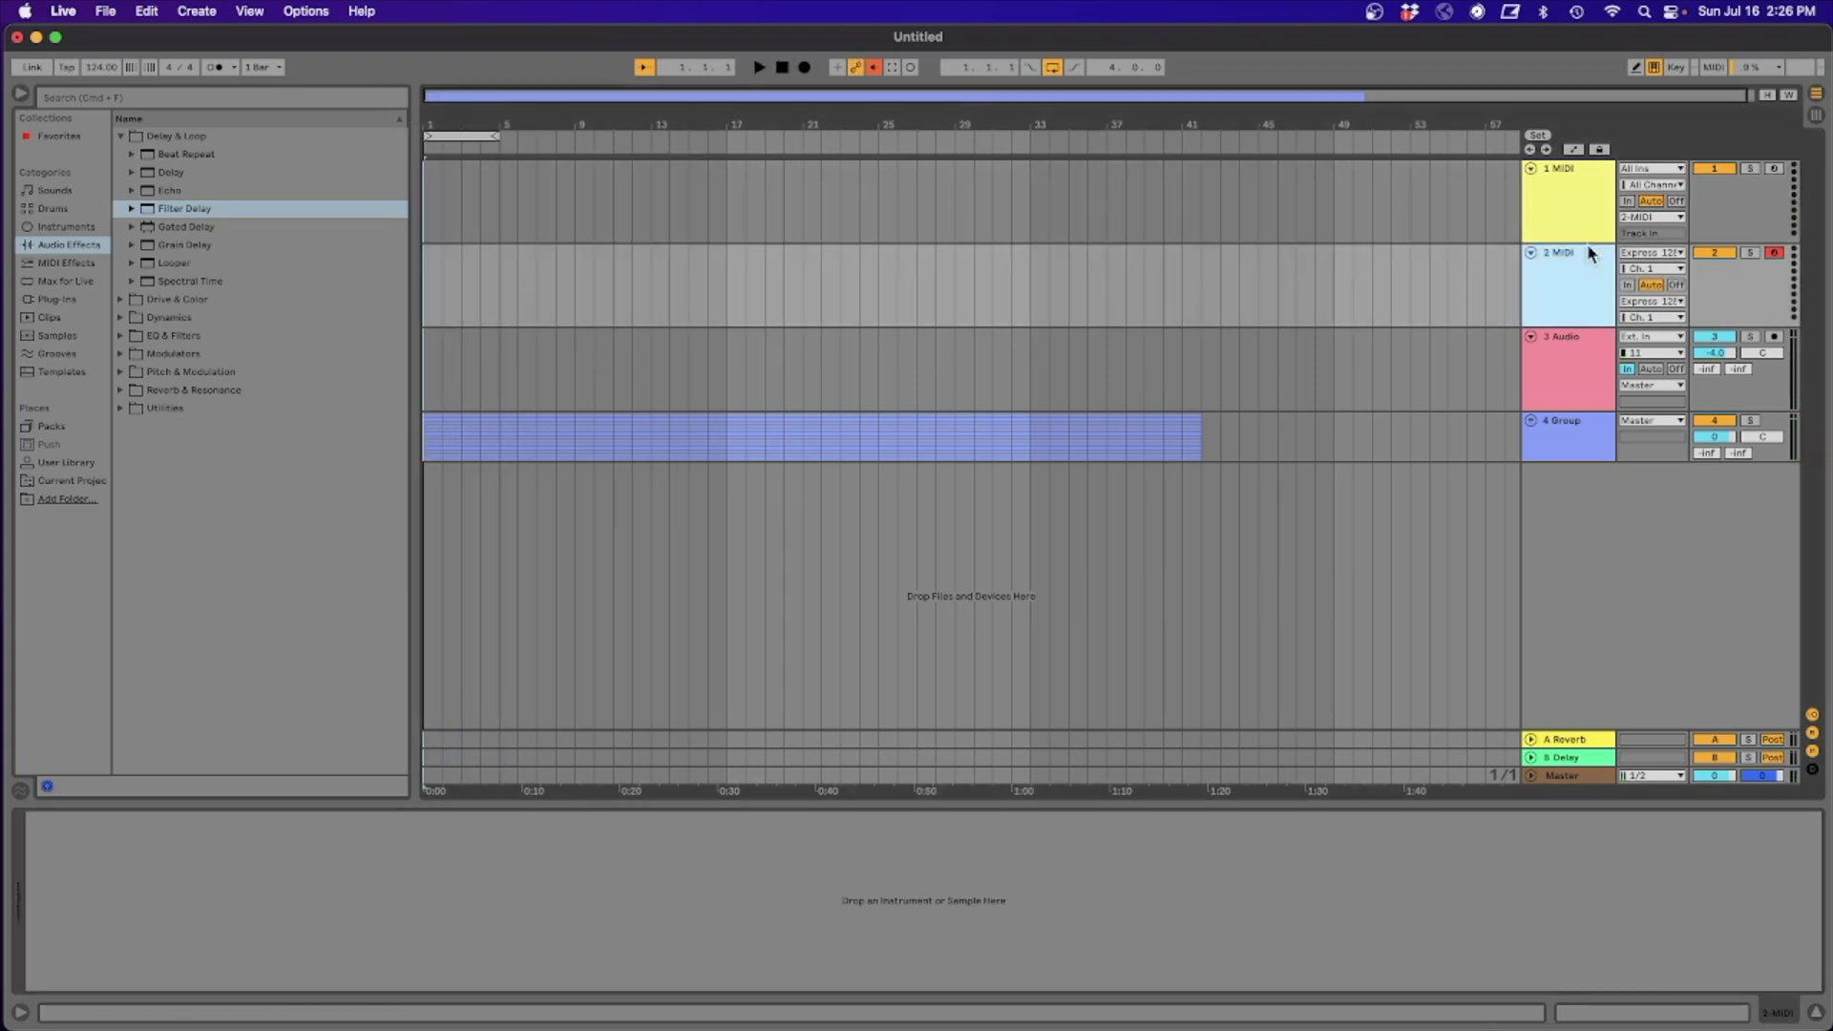
click(805, 67)
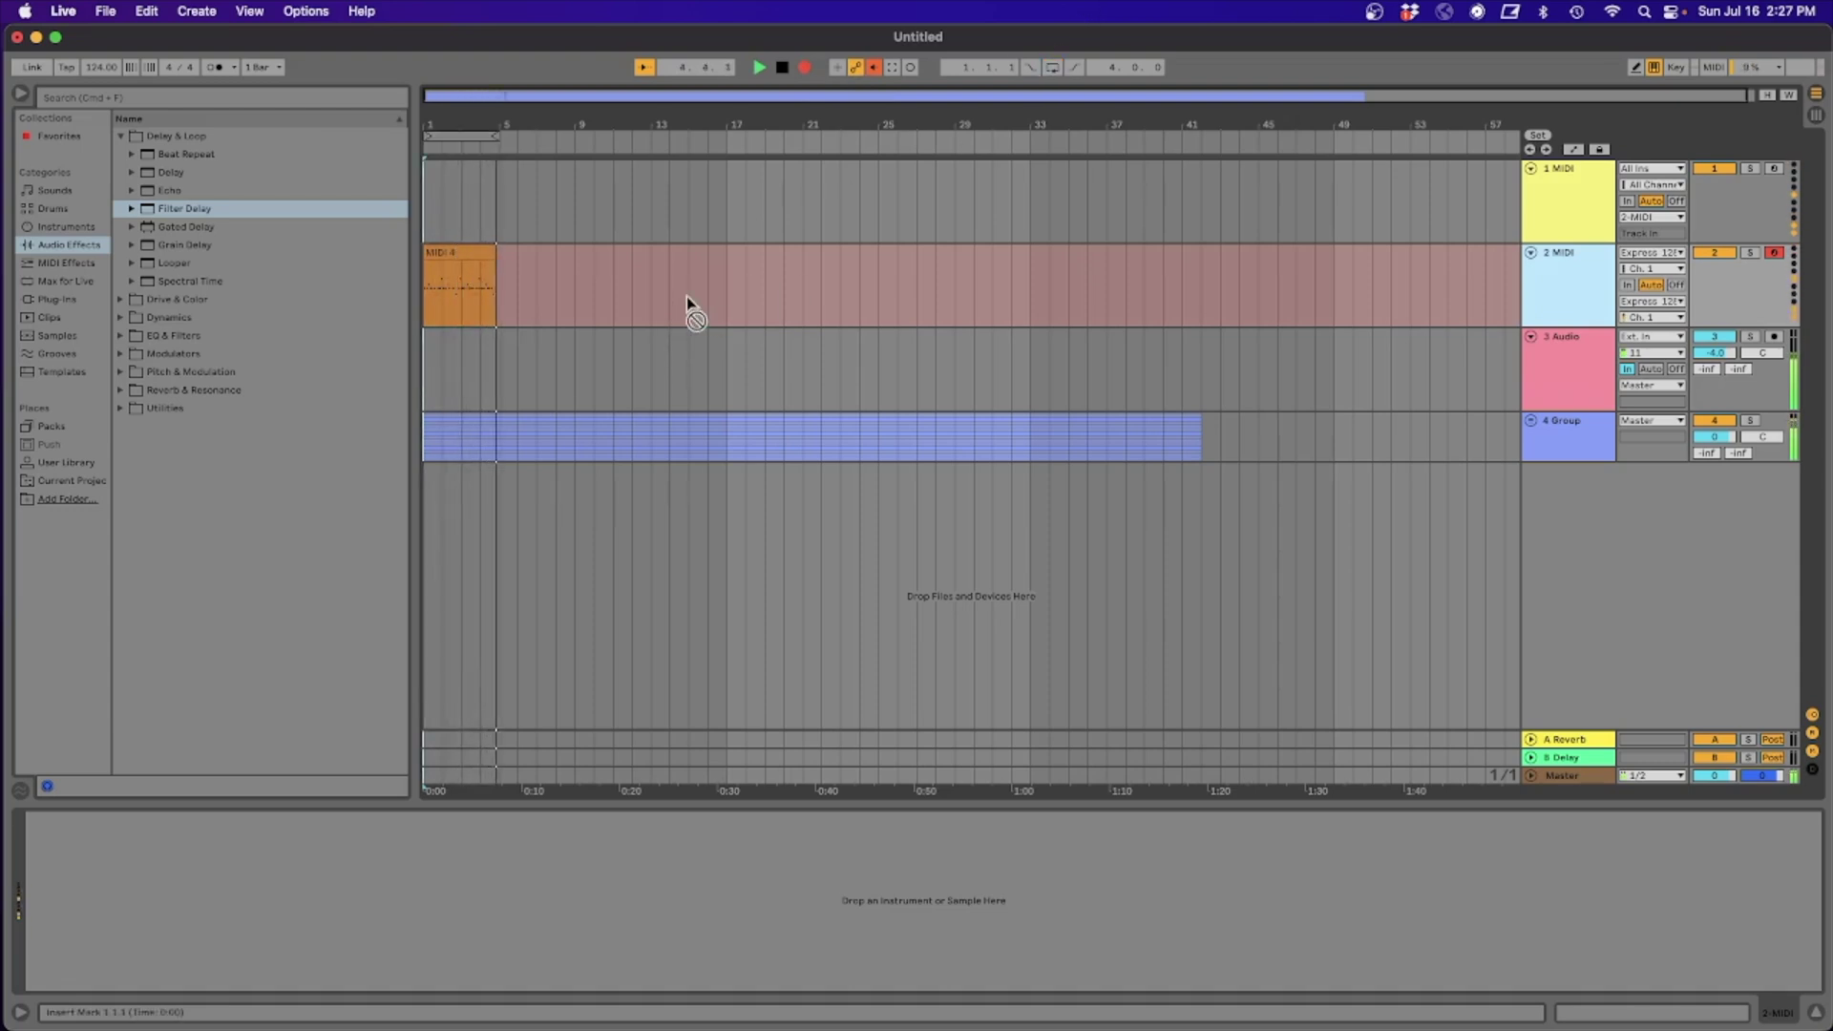
key(space)
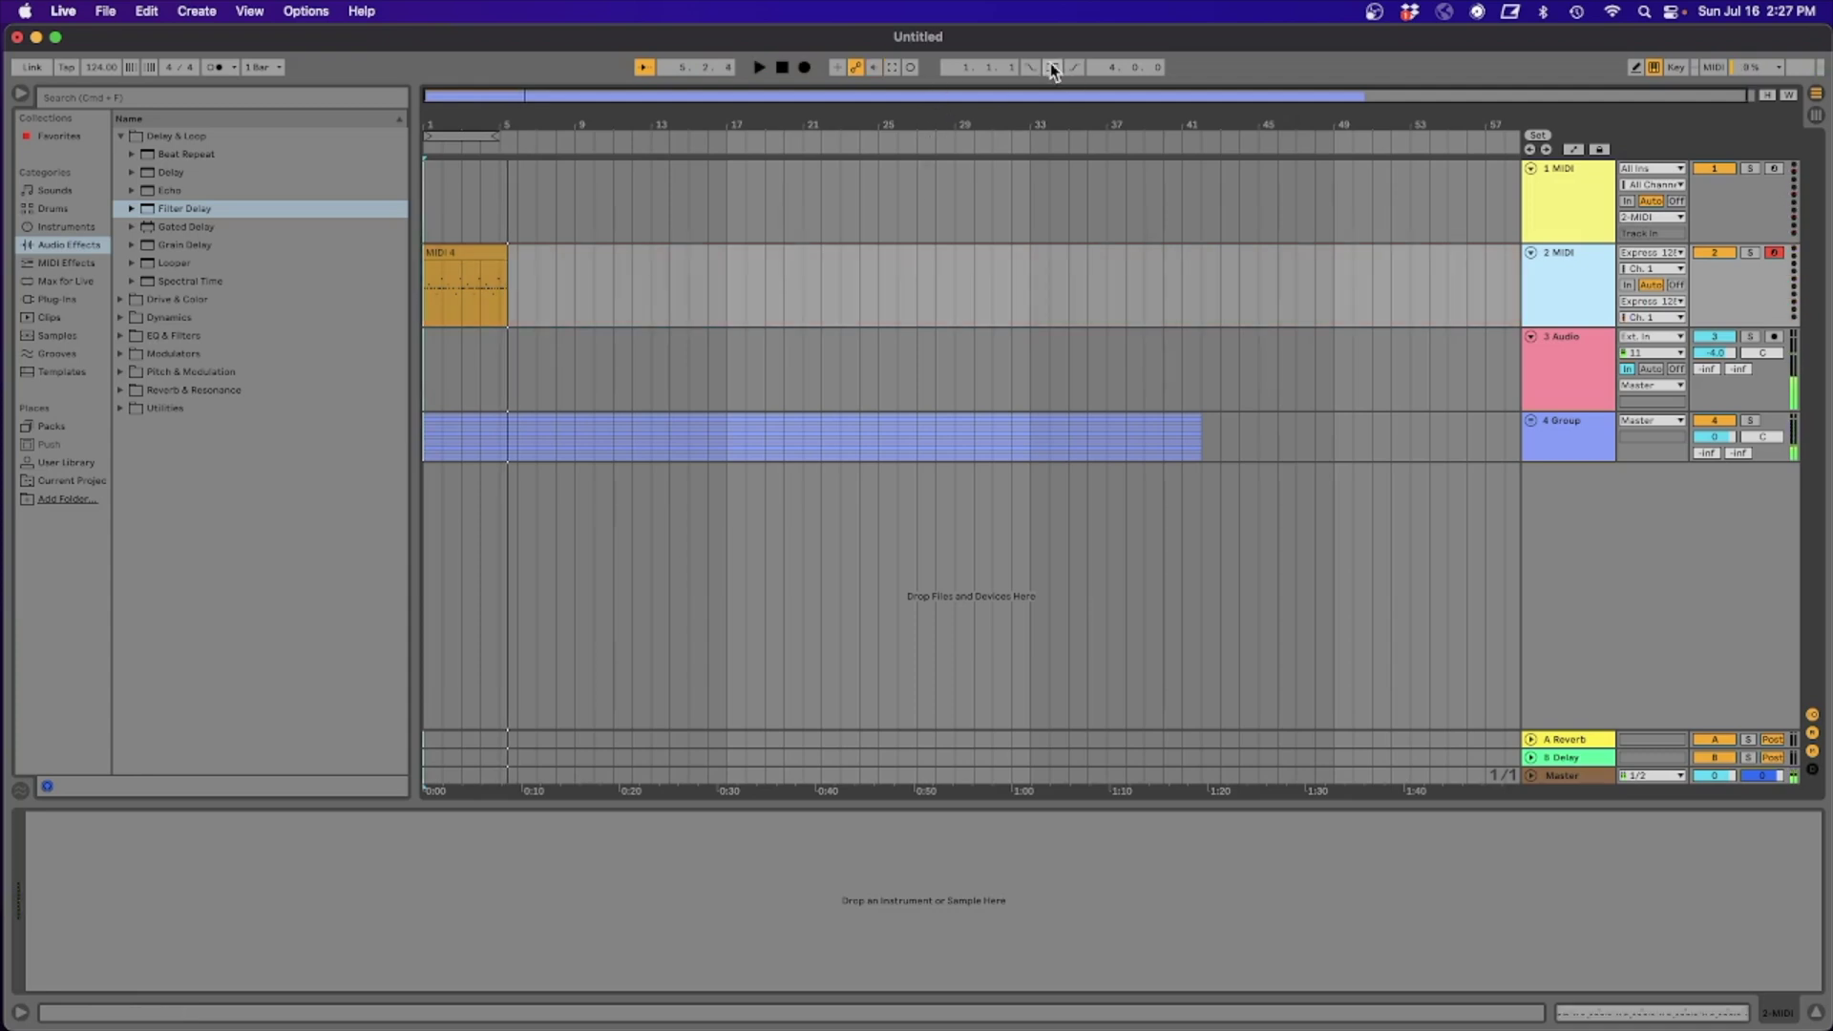
Open the recorded clip's notes and disarm the 2 MIDI track.
double_click(461, 252)
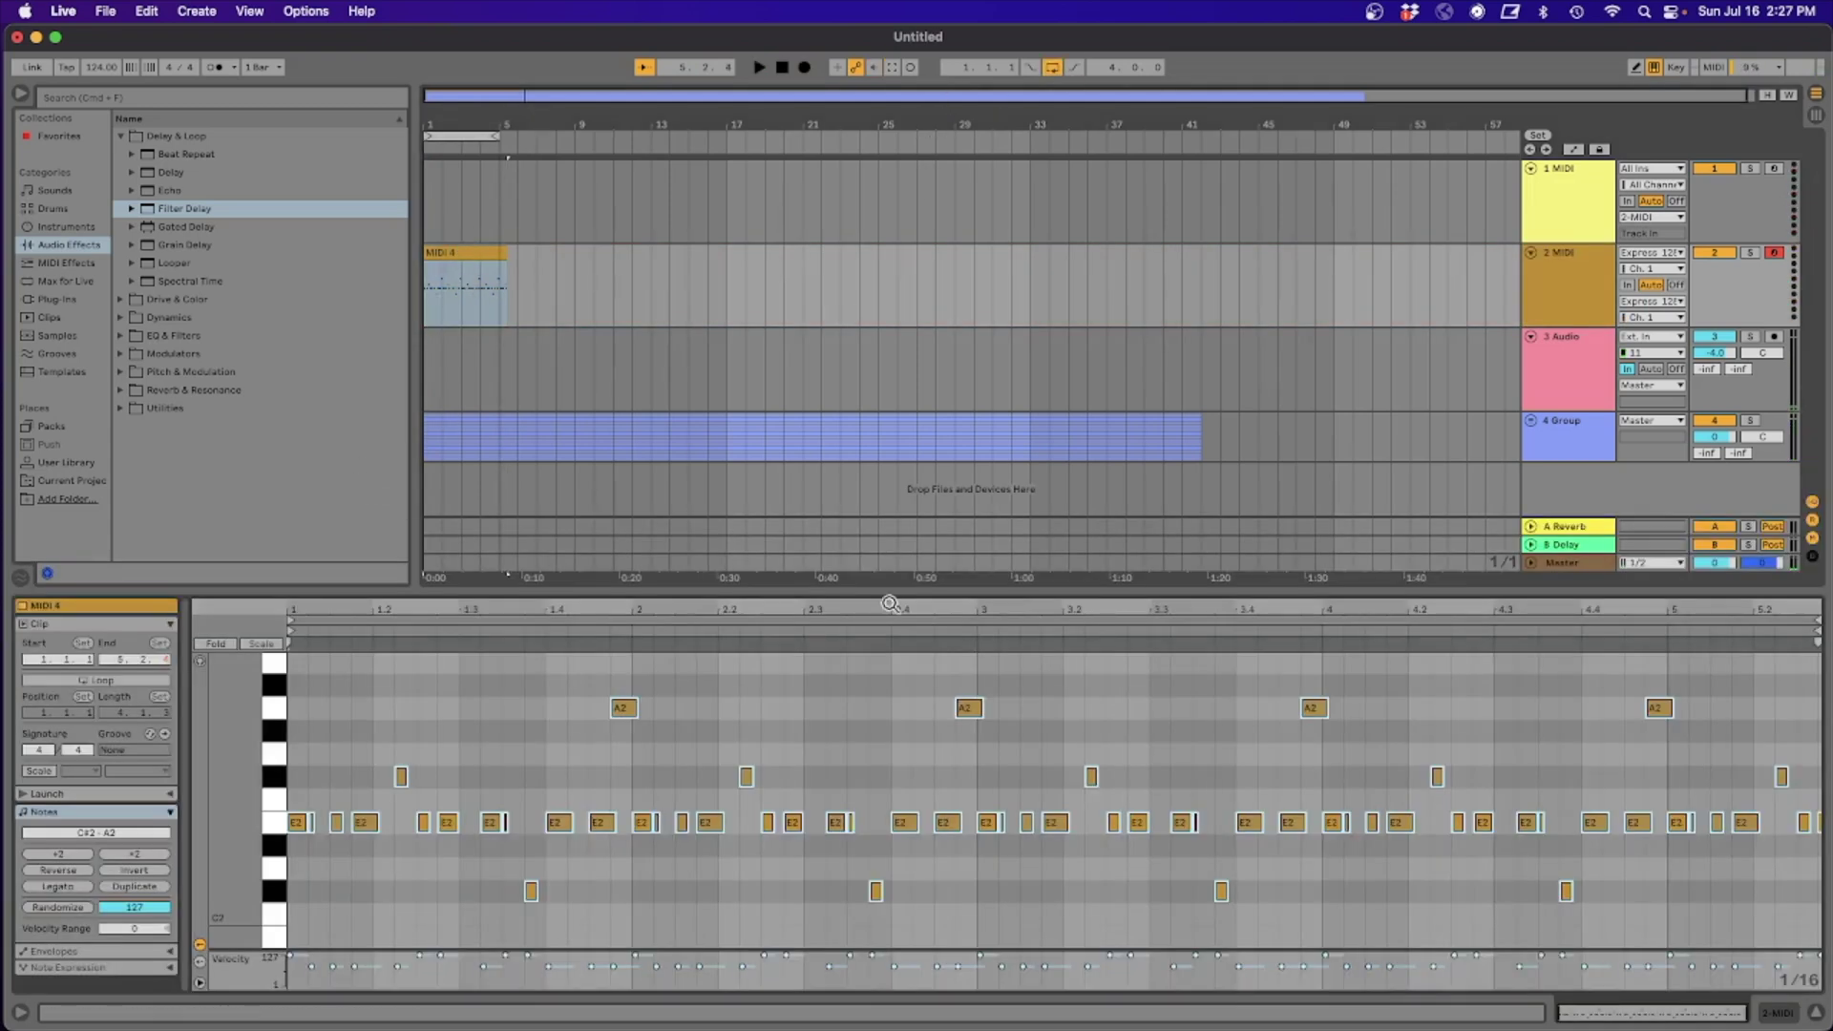
click(1774, 254)
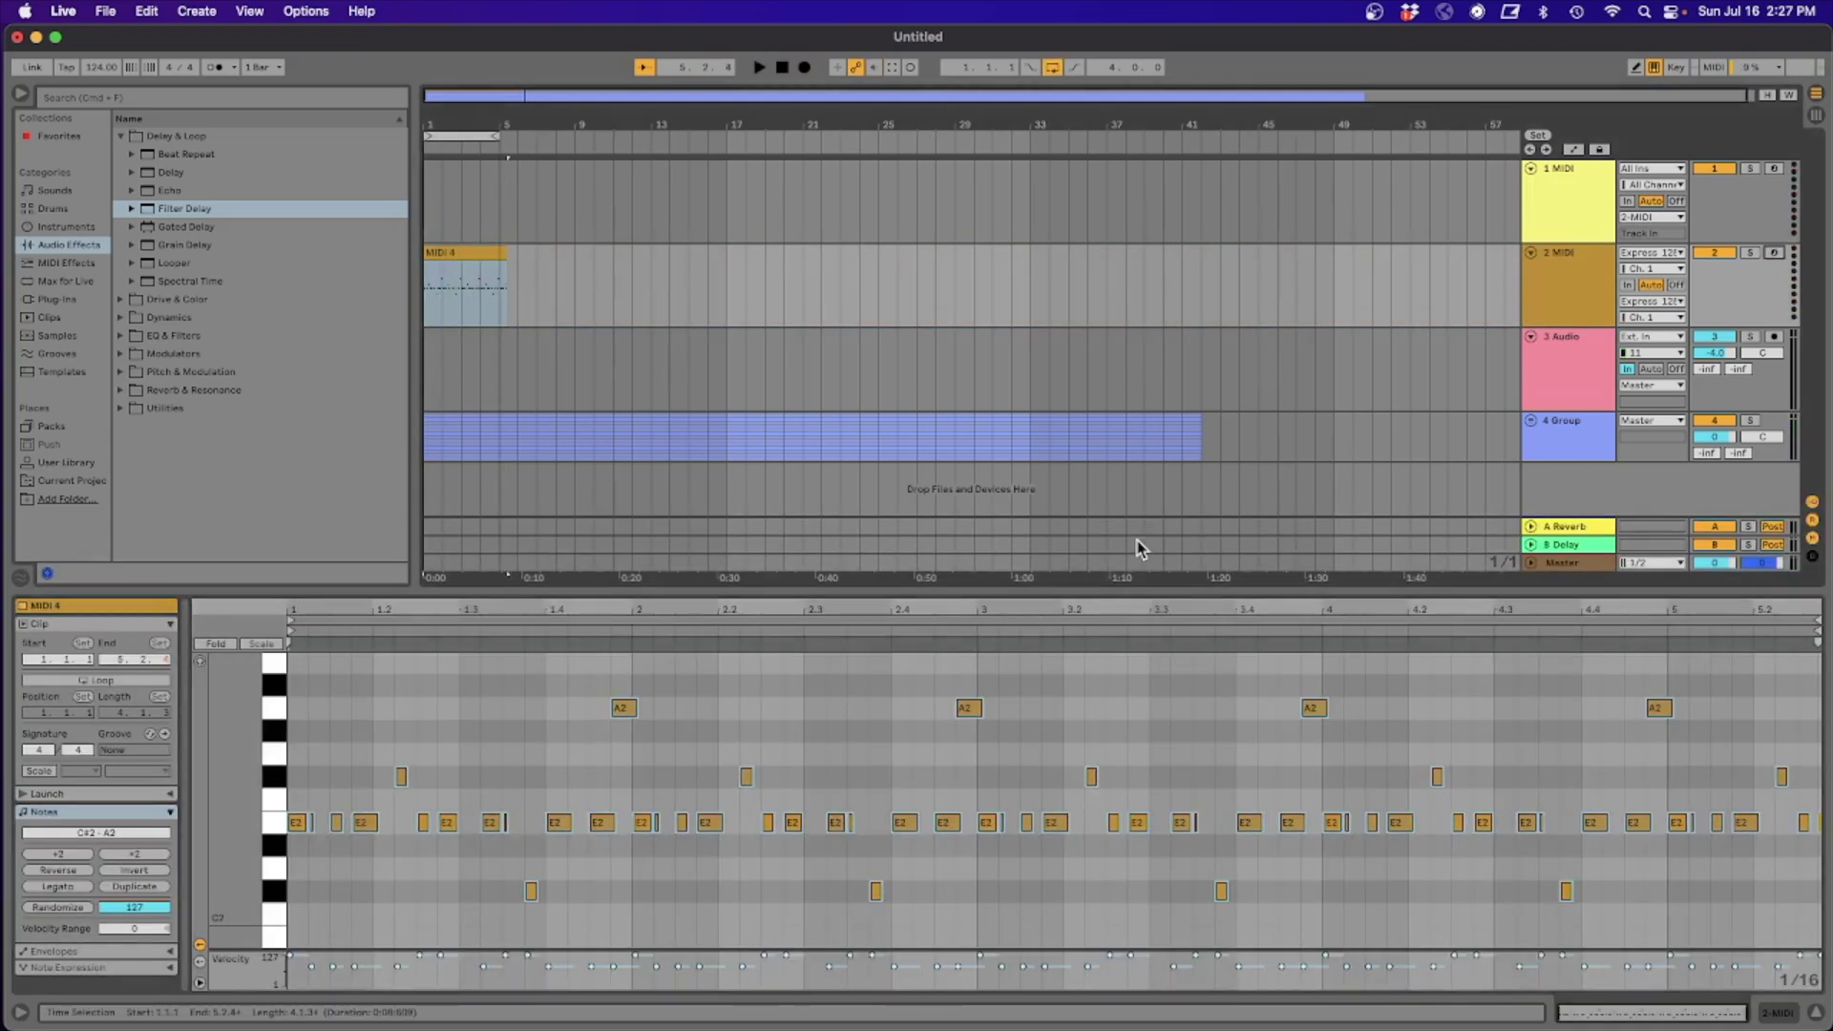
click(537, 607)
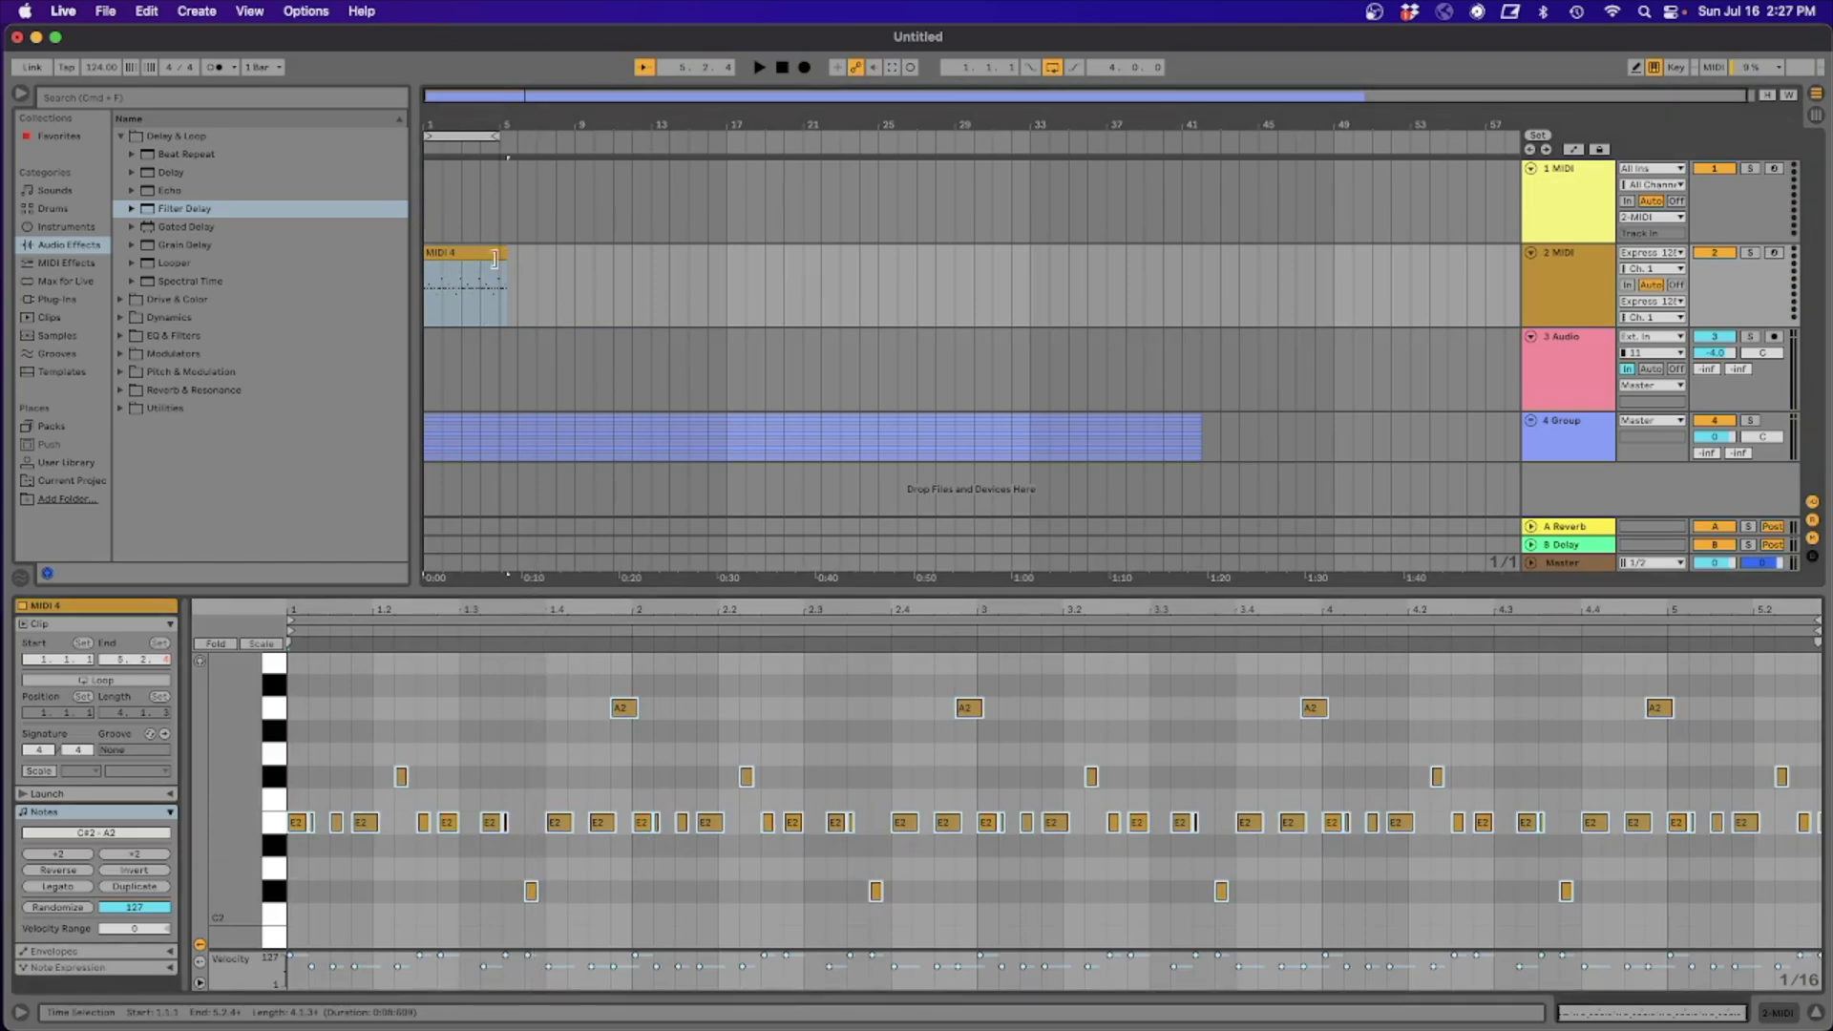
Split the recorded clip at bar 5 and move its four-bar part to start at bar 5, replacing the leftover tail.
click(501, 307)
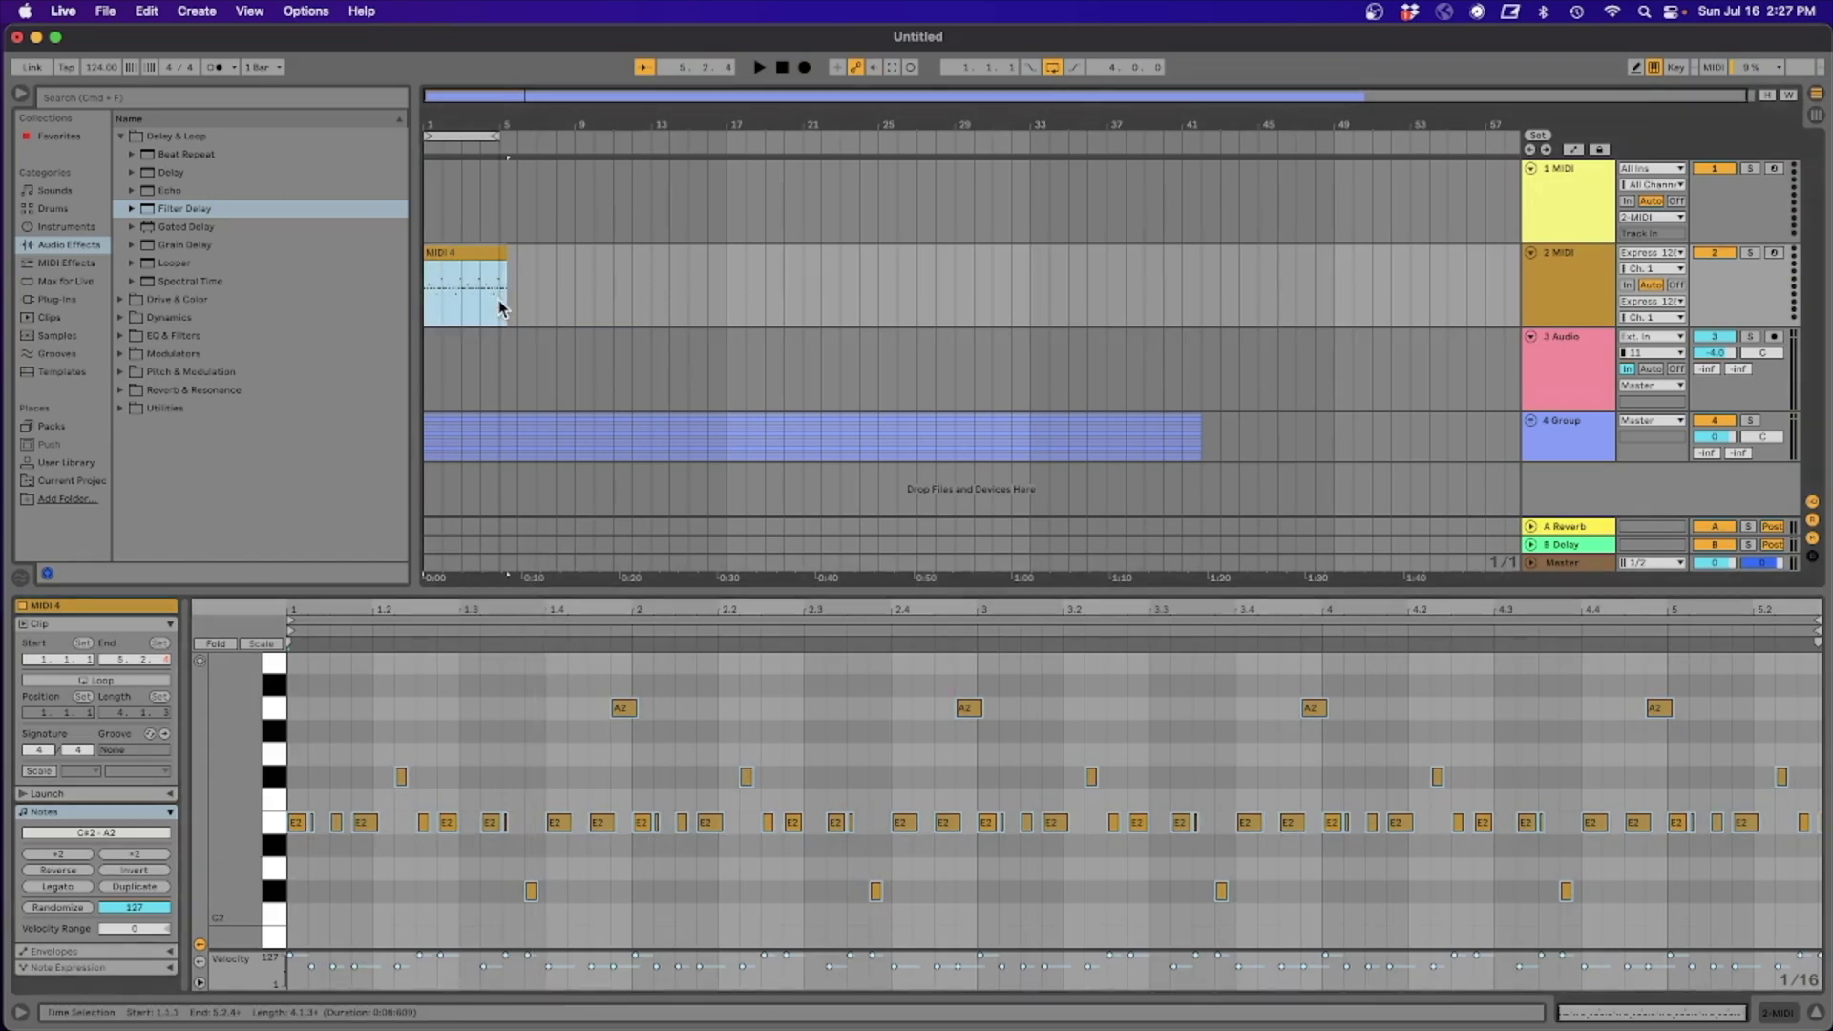
key(super+j)
click(500, 251)
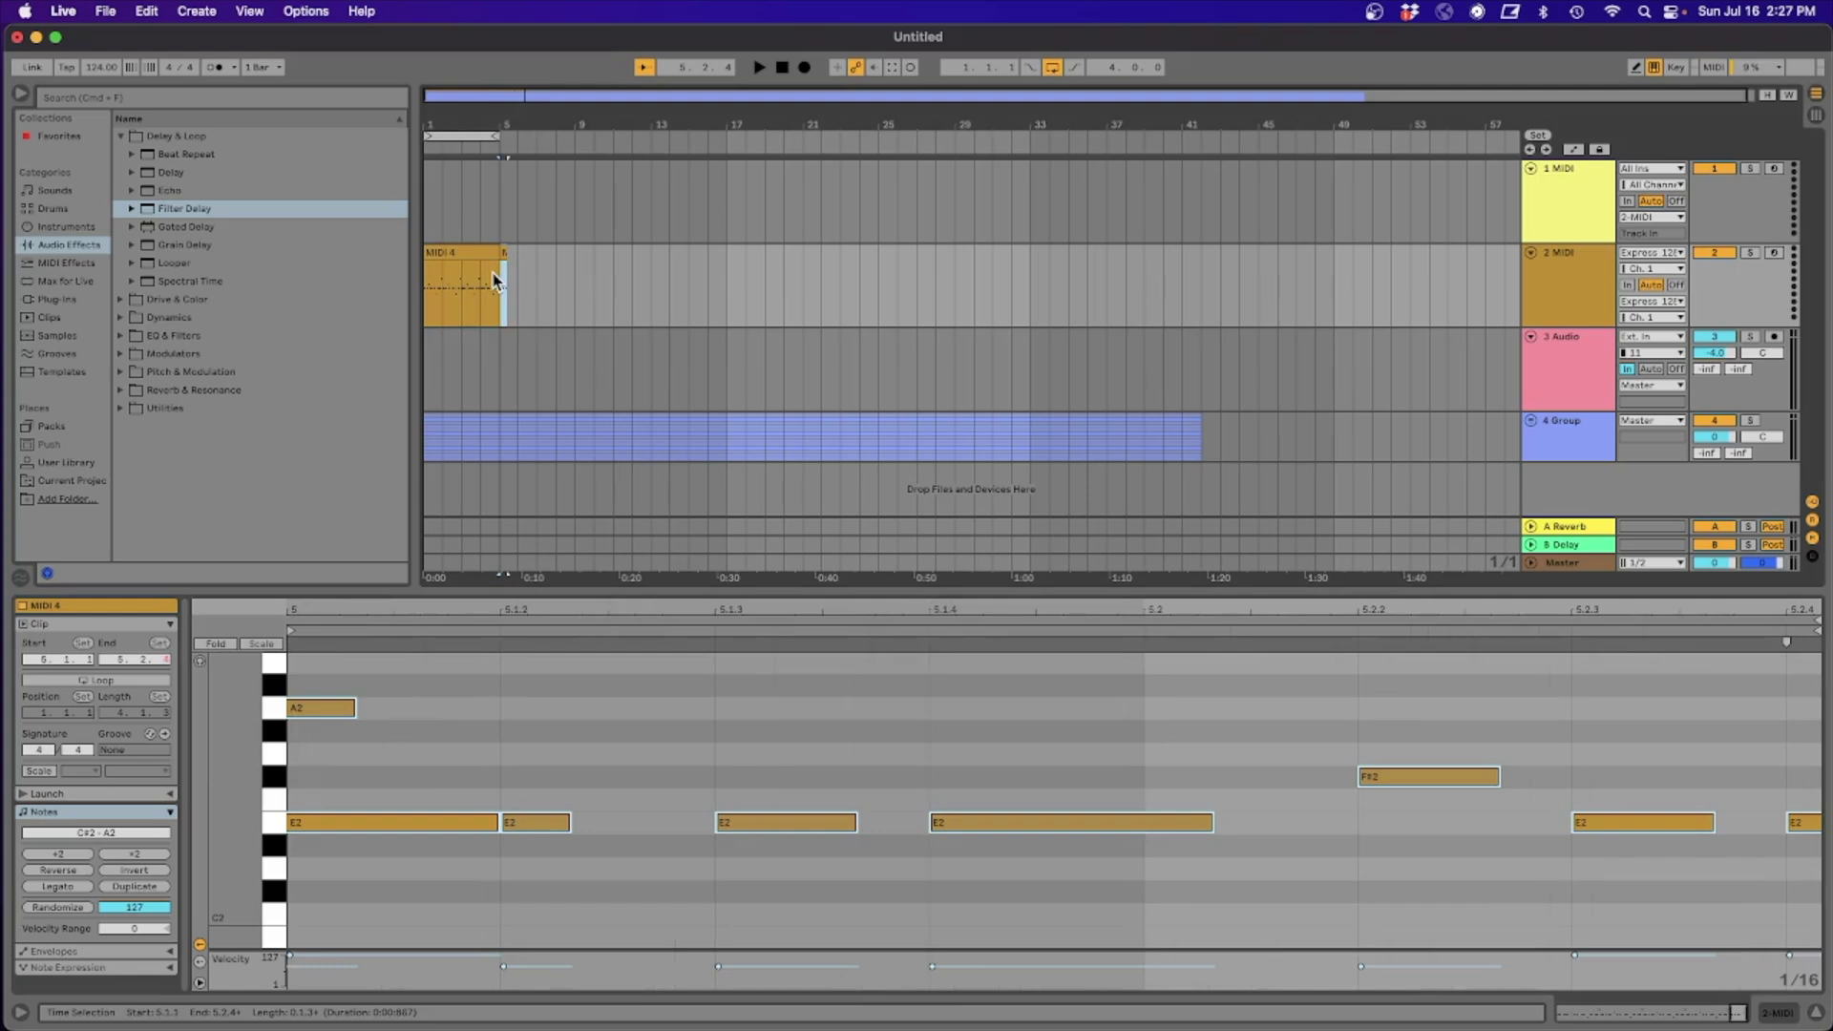
click(495, 280)
drag(445, 251, 521, 250)
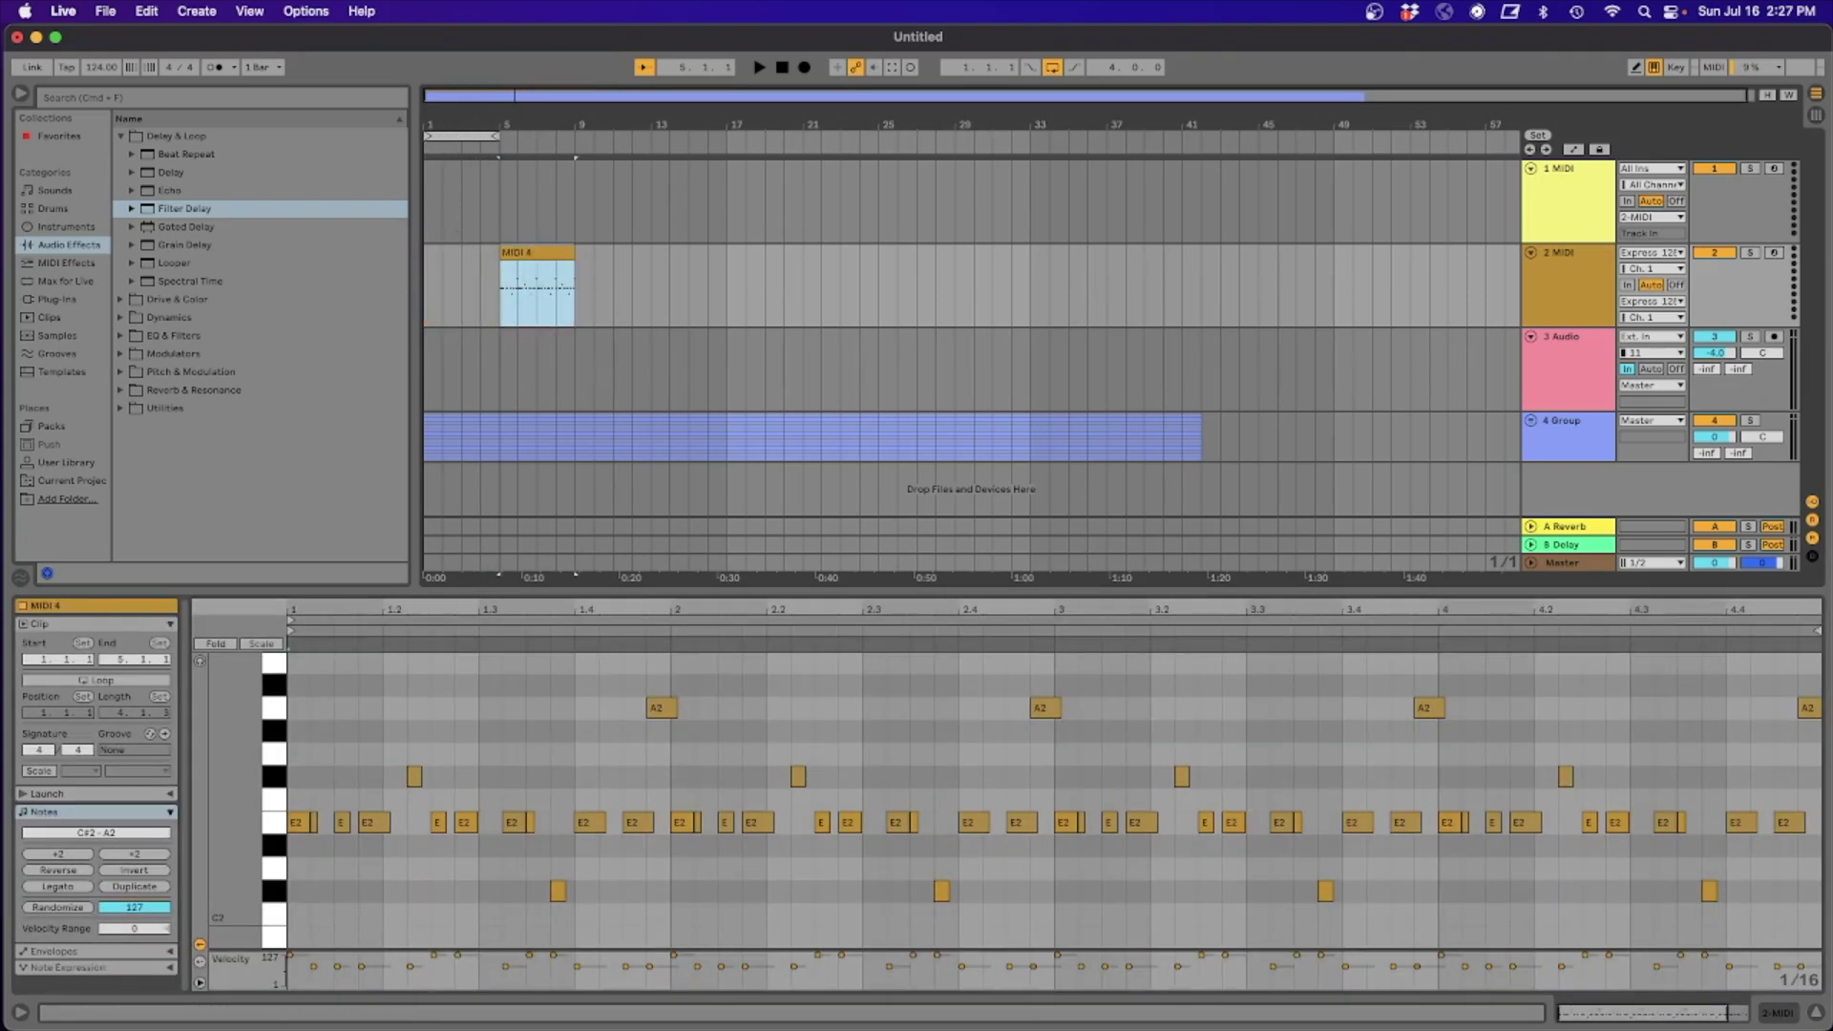
Bypass the MIDI.Fold device on the 1 MIDI track and return the playback position to the song start.
click(1589, 212)
double_click(1567, 214)
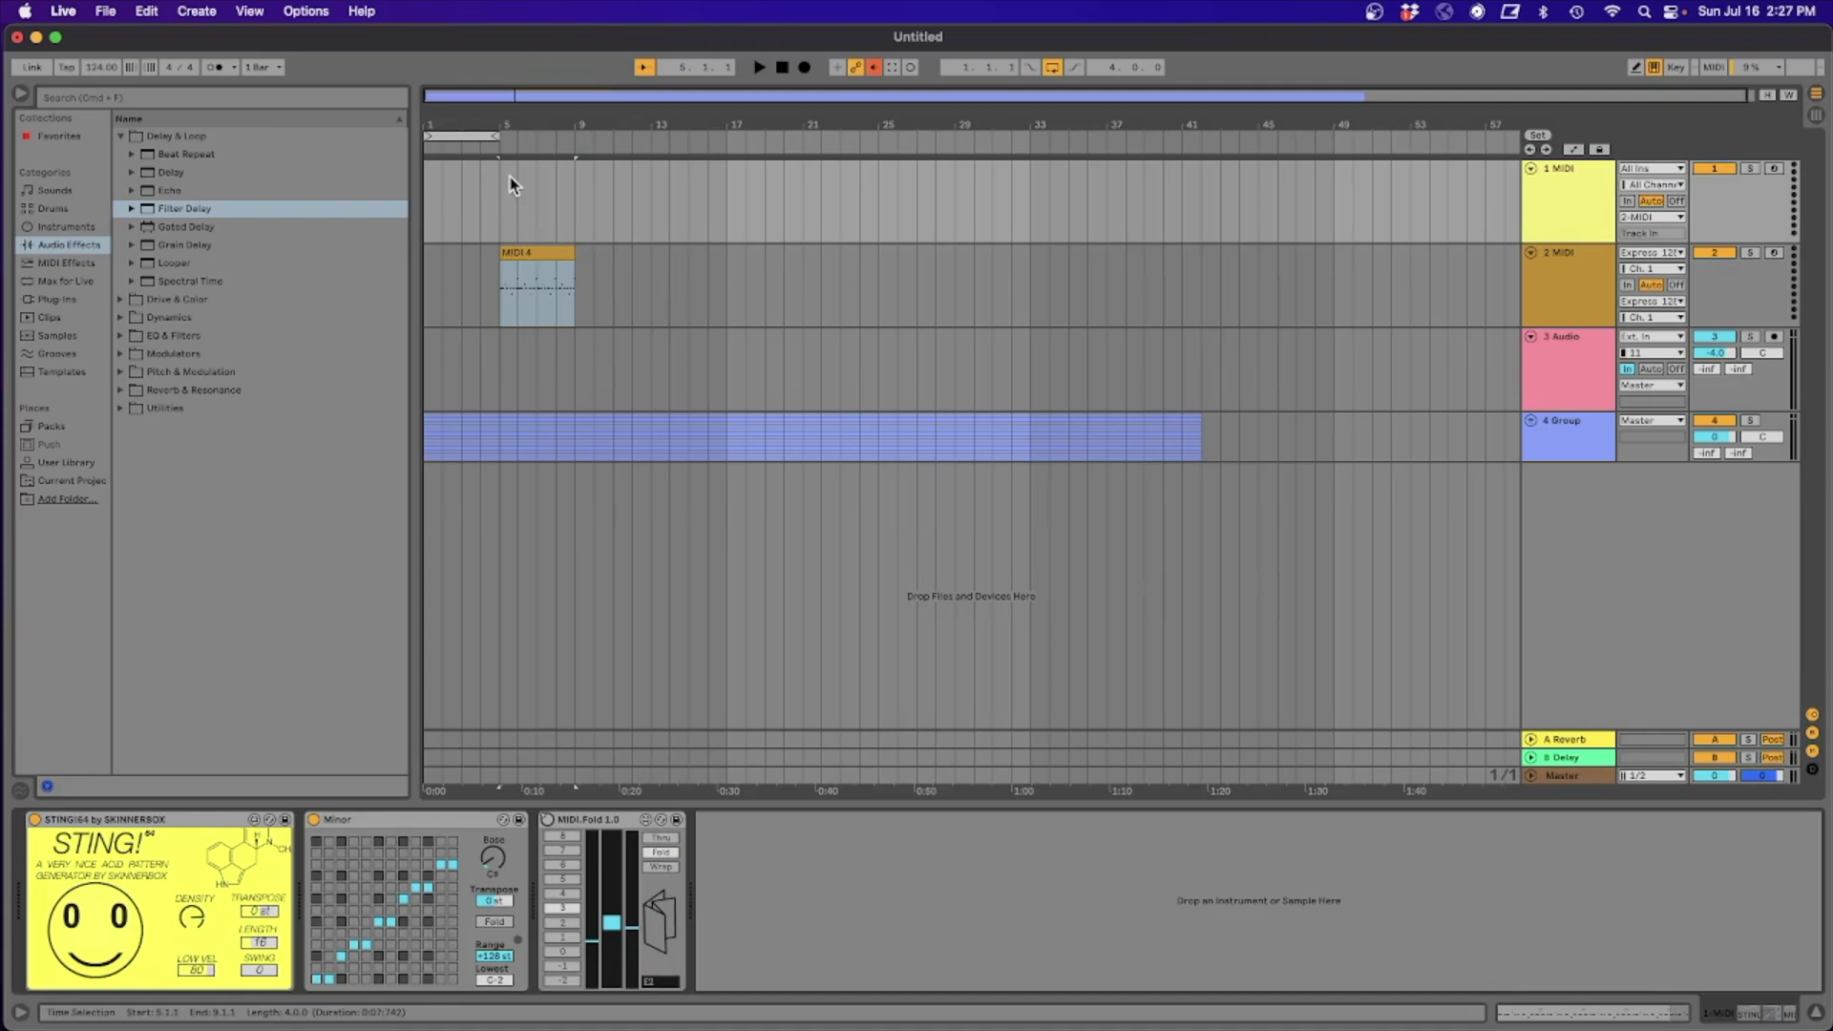
click(783, 68)
Re-arm the 2 MIDI track and record the unfolded pattern from bar 1 up to the folded clip.
click(1775, 255)
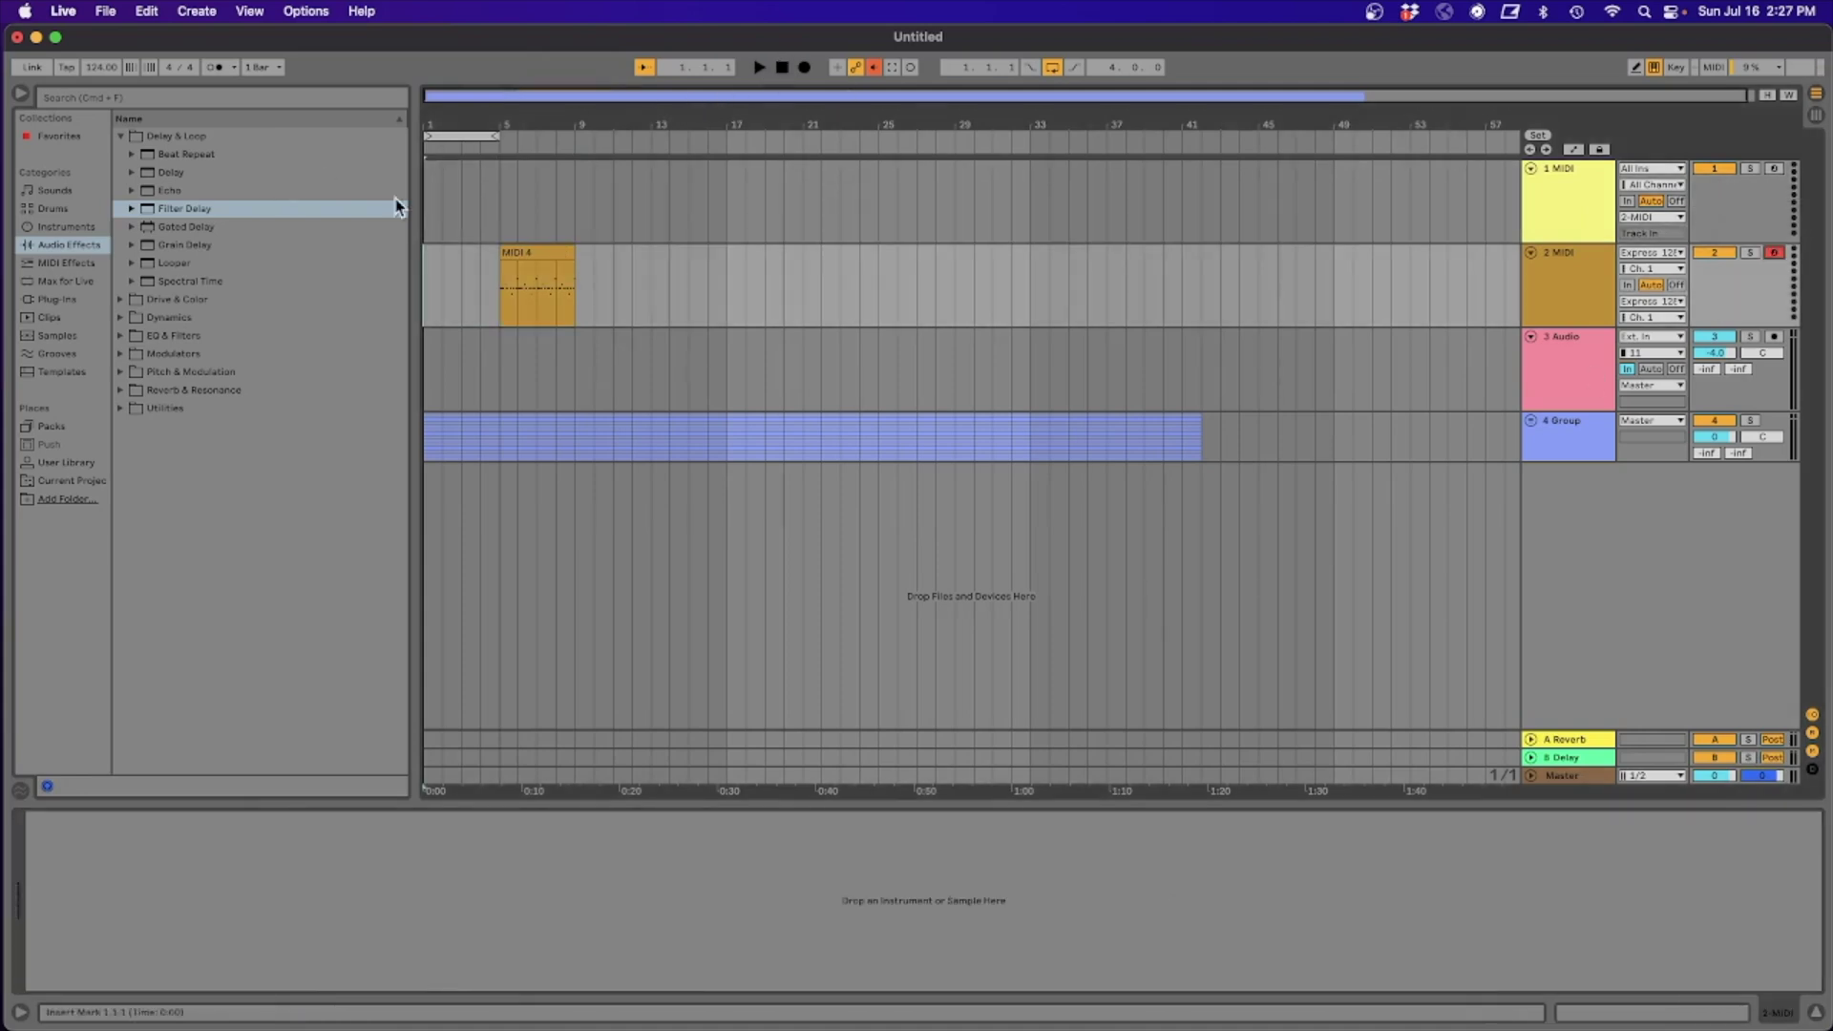
click(803, 68)
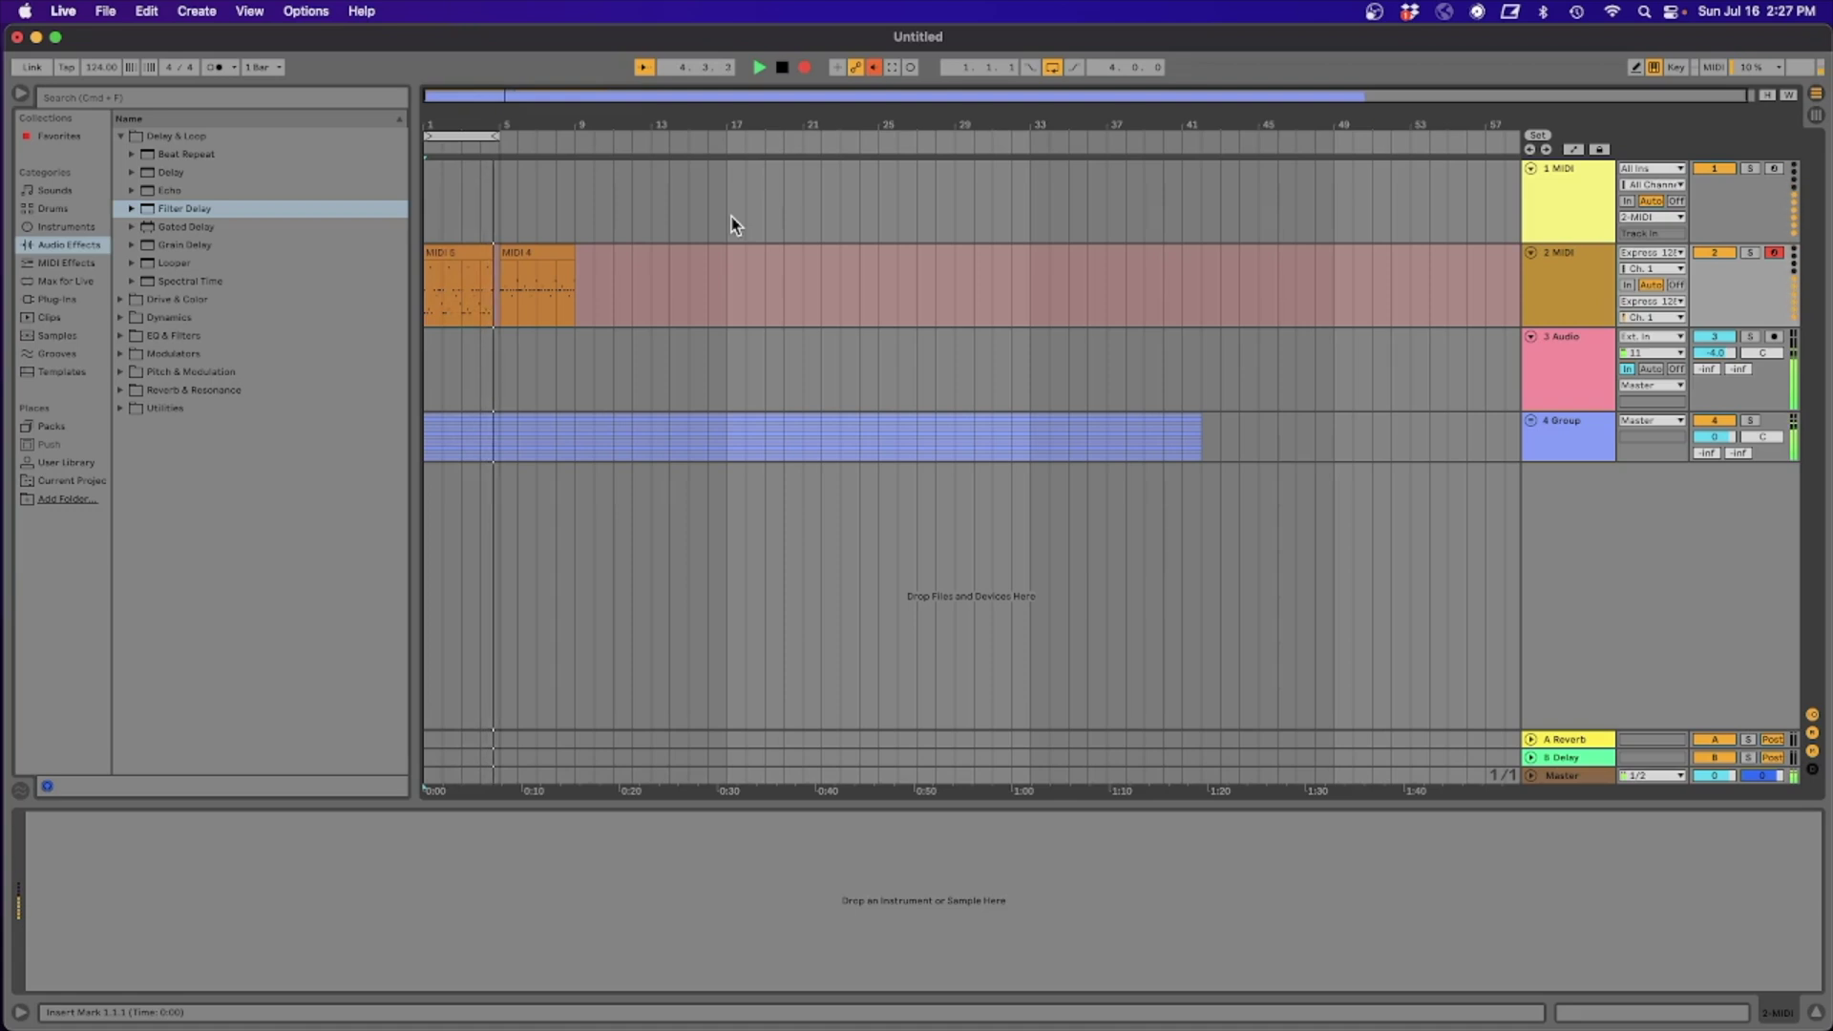
key(space)
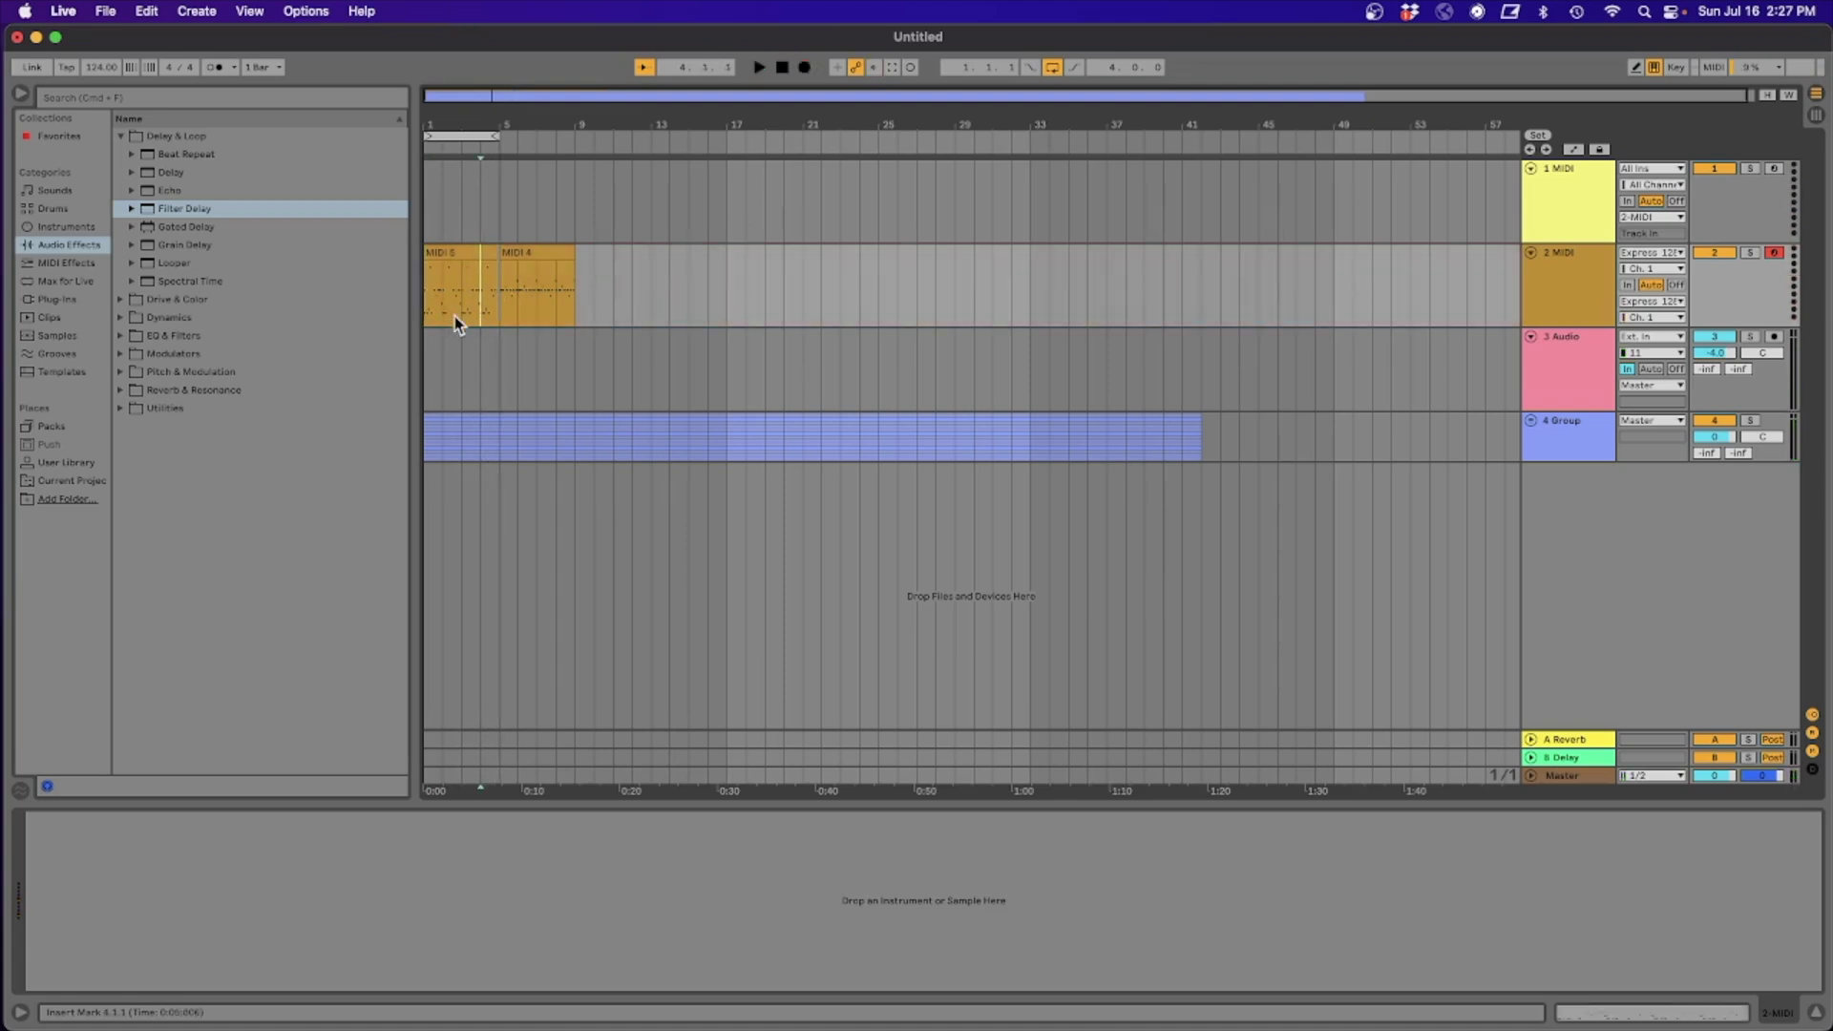
Split the unfolded clip at bar 3 and replace its second half with a copy of the first two bars.
key(super+e)
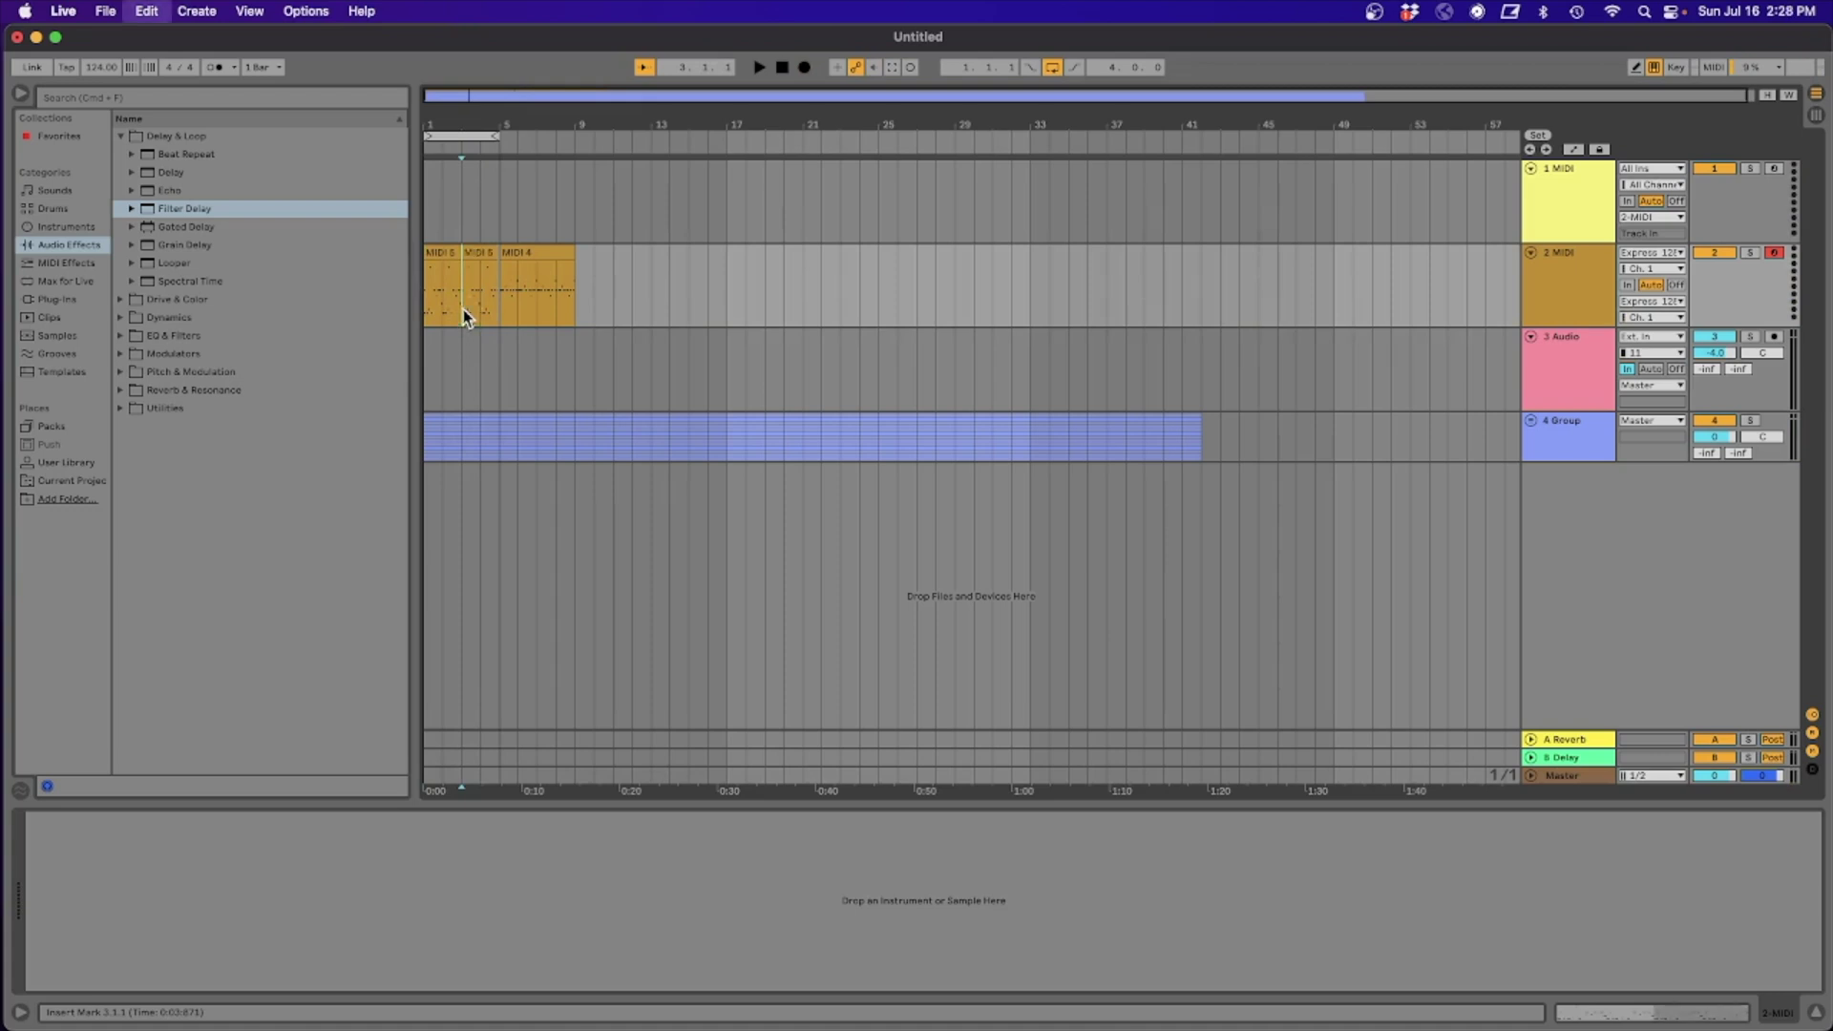
click(474, 271)
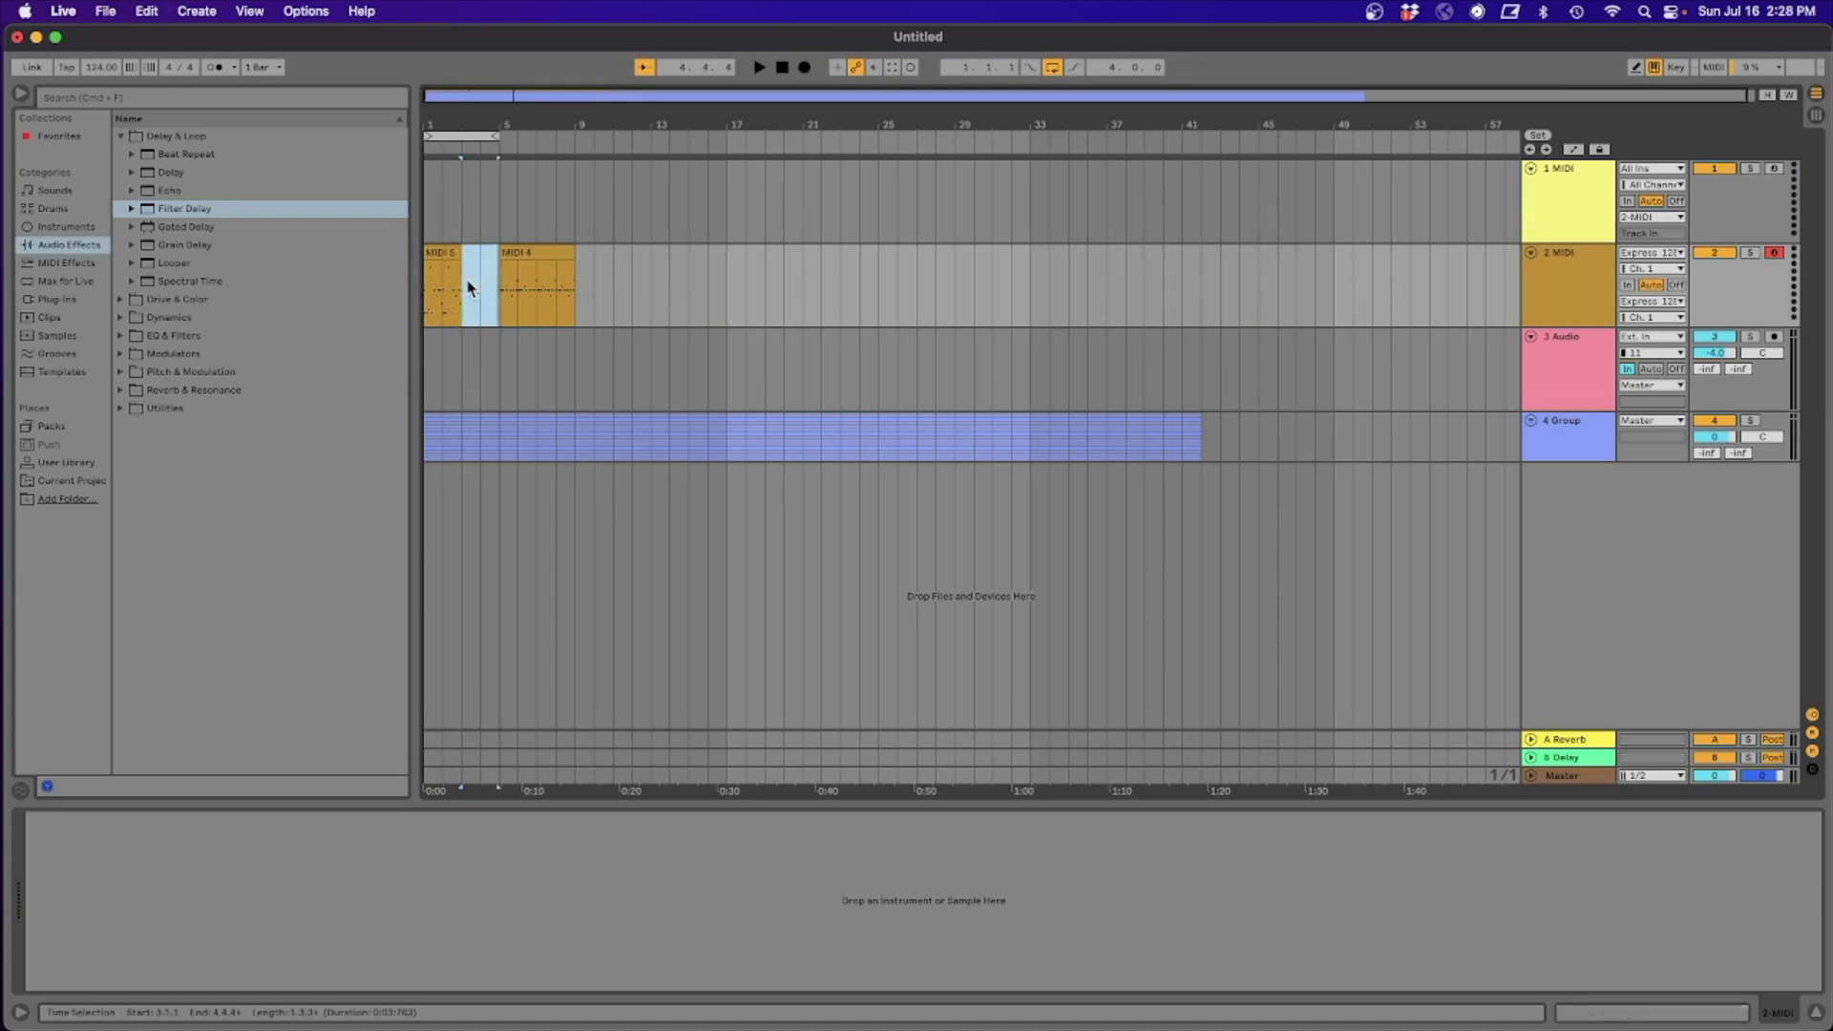
click(472, 251)
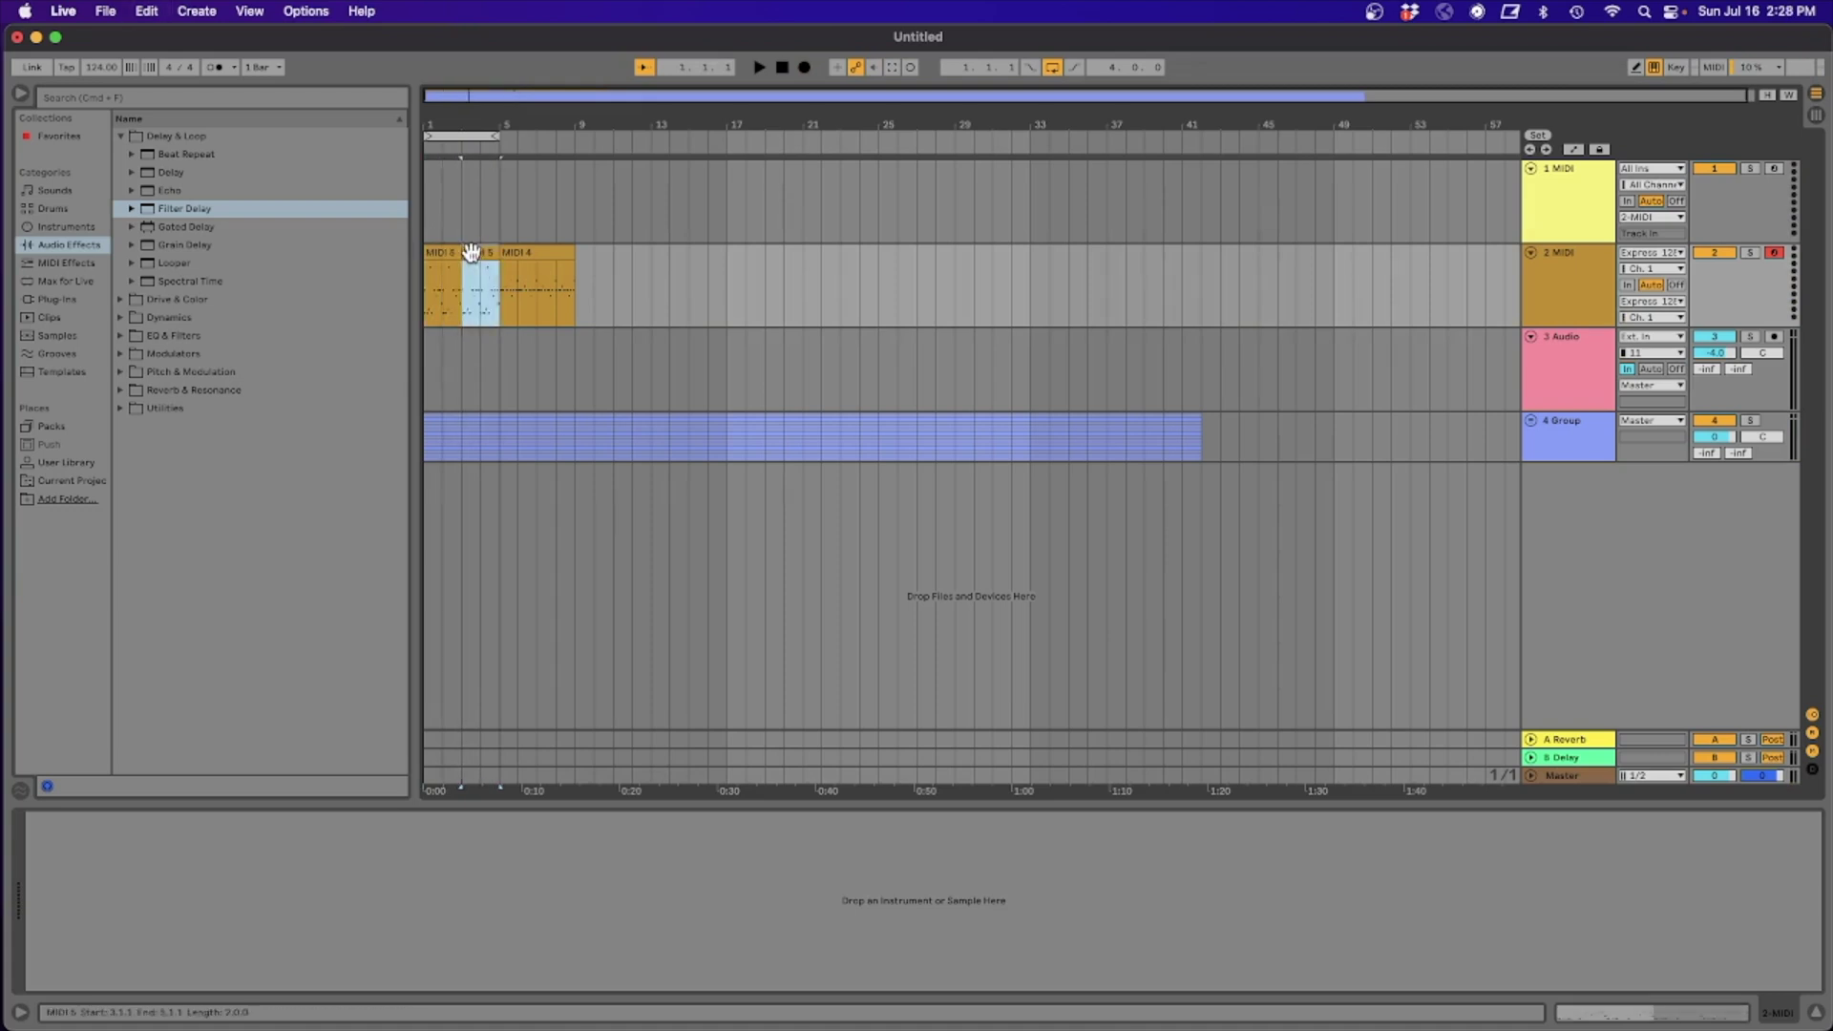
Consolidate the two unfolded clips and the folded clip on the 2 MIDI track into one eight-bar clip.
click(529, 251)
shift+click(480, 254)
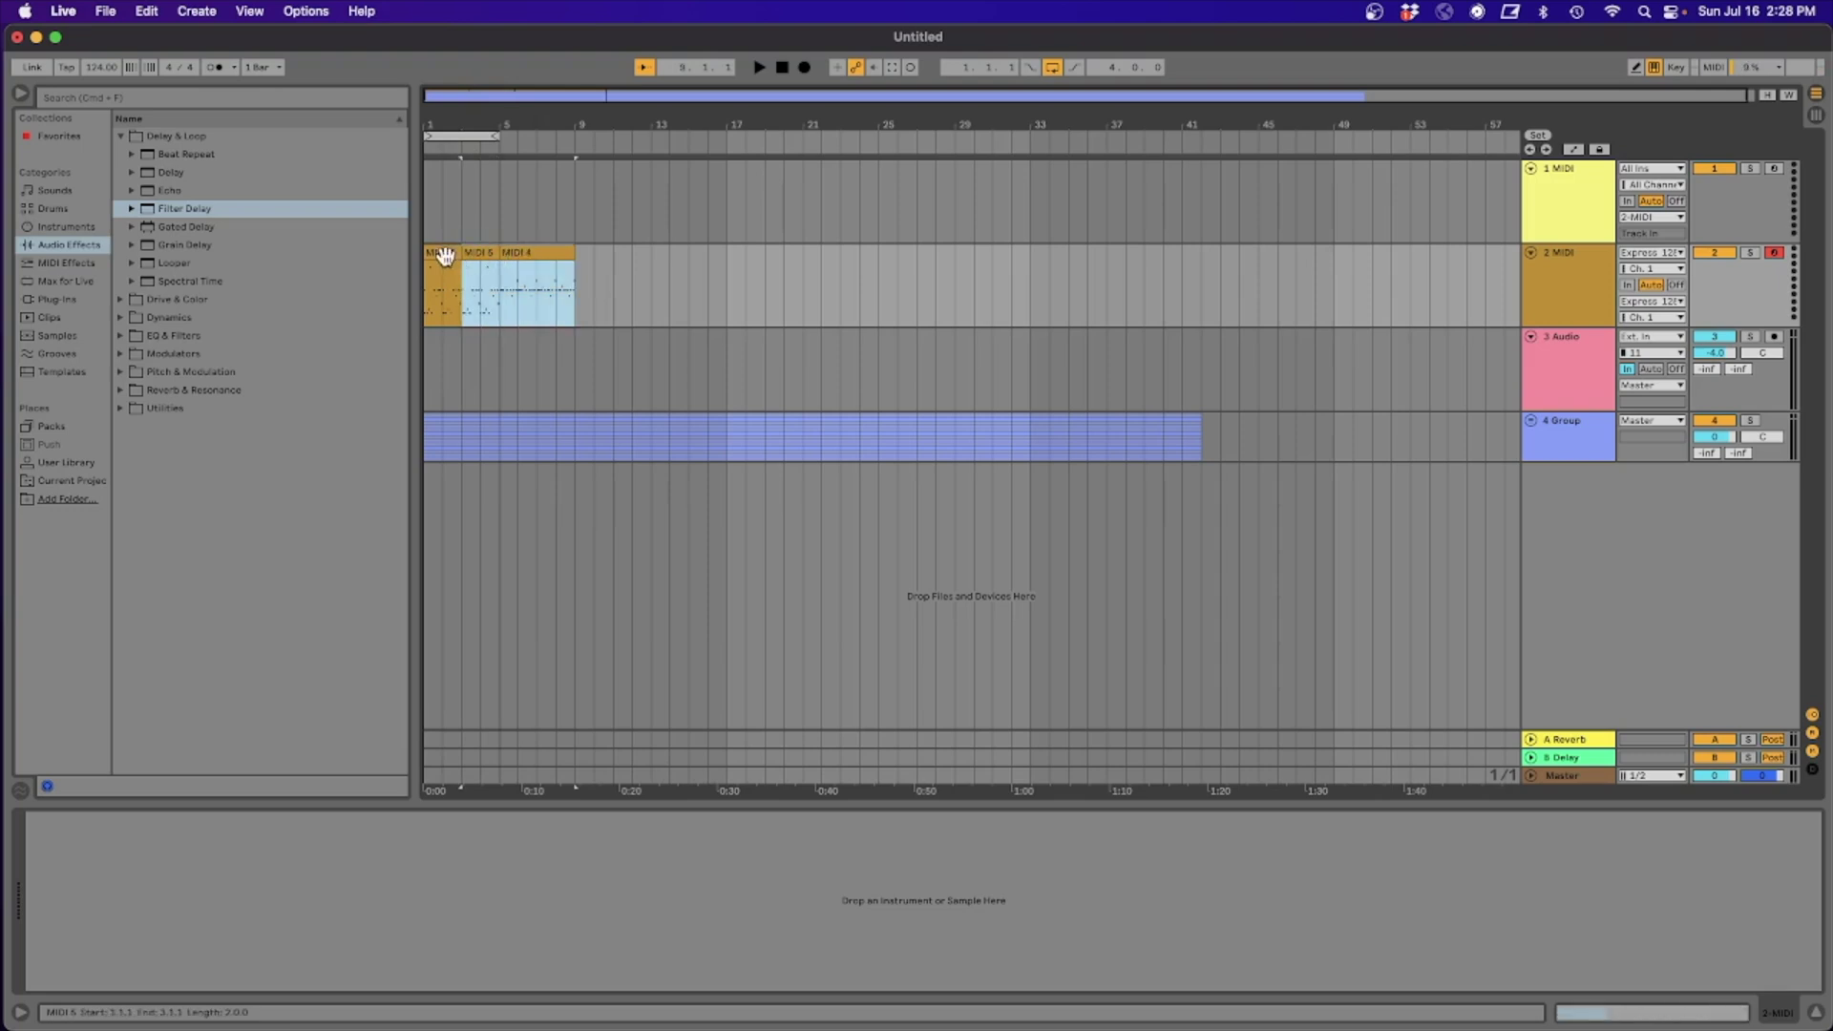
shift+click(439, 254)
right_click(468, 254)
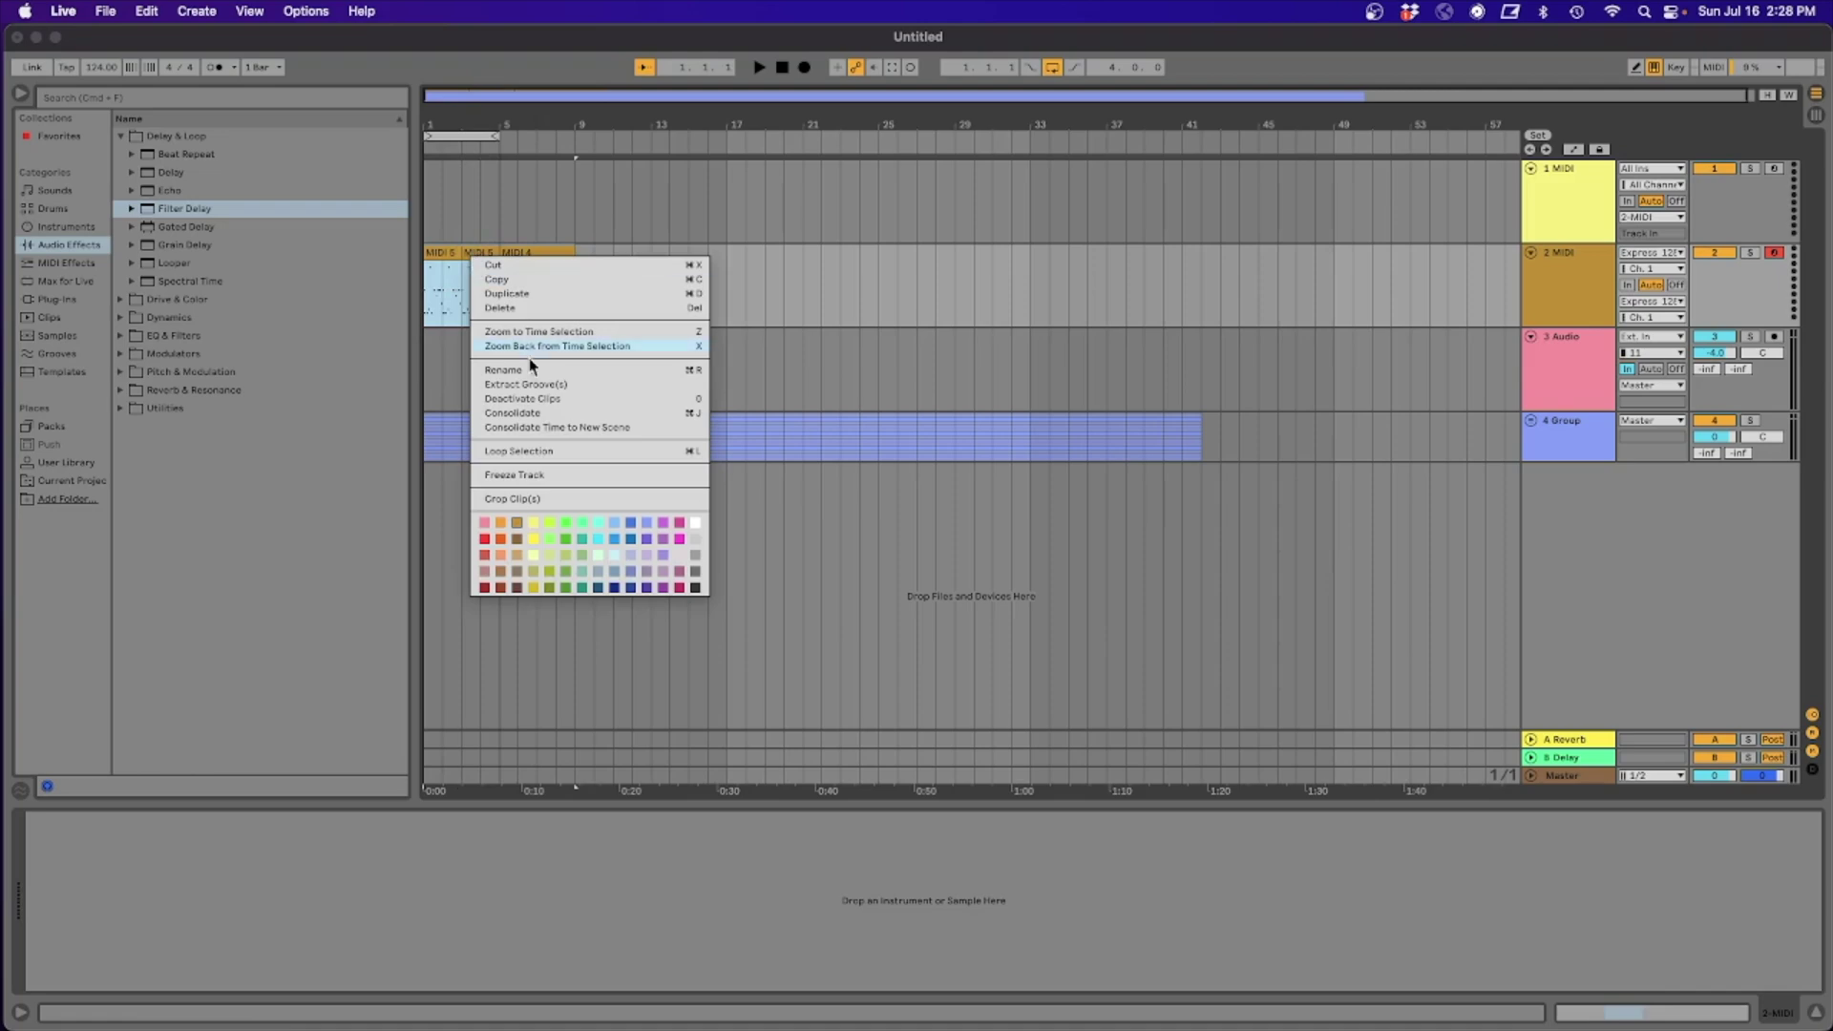
click(536, 414)
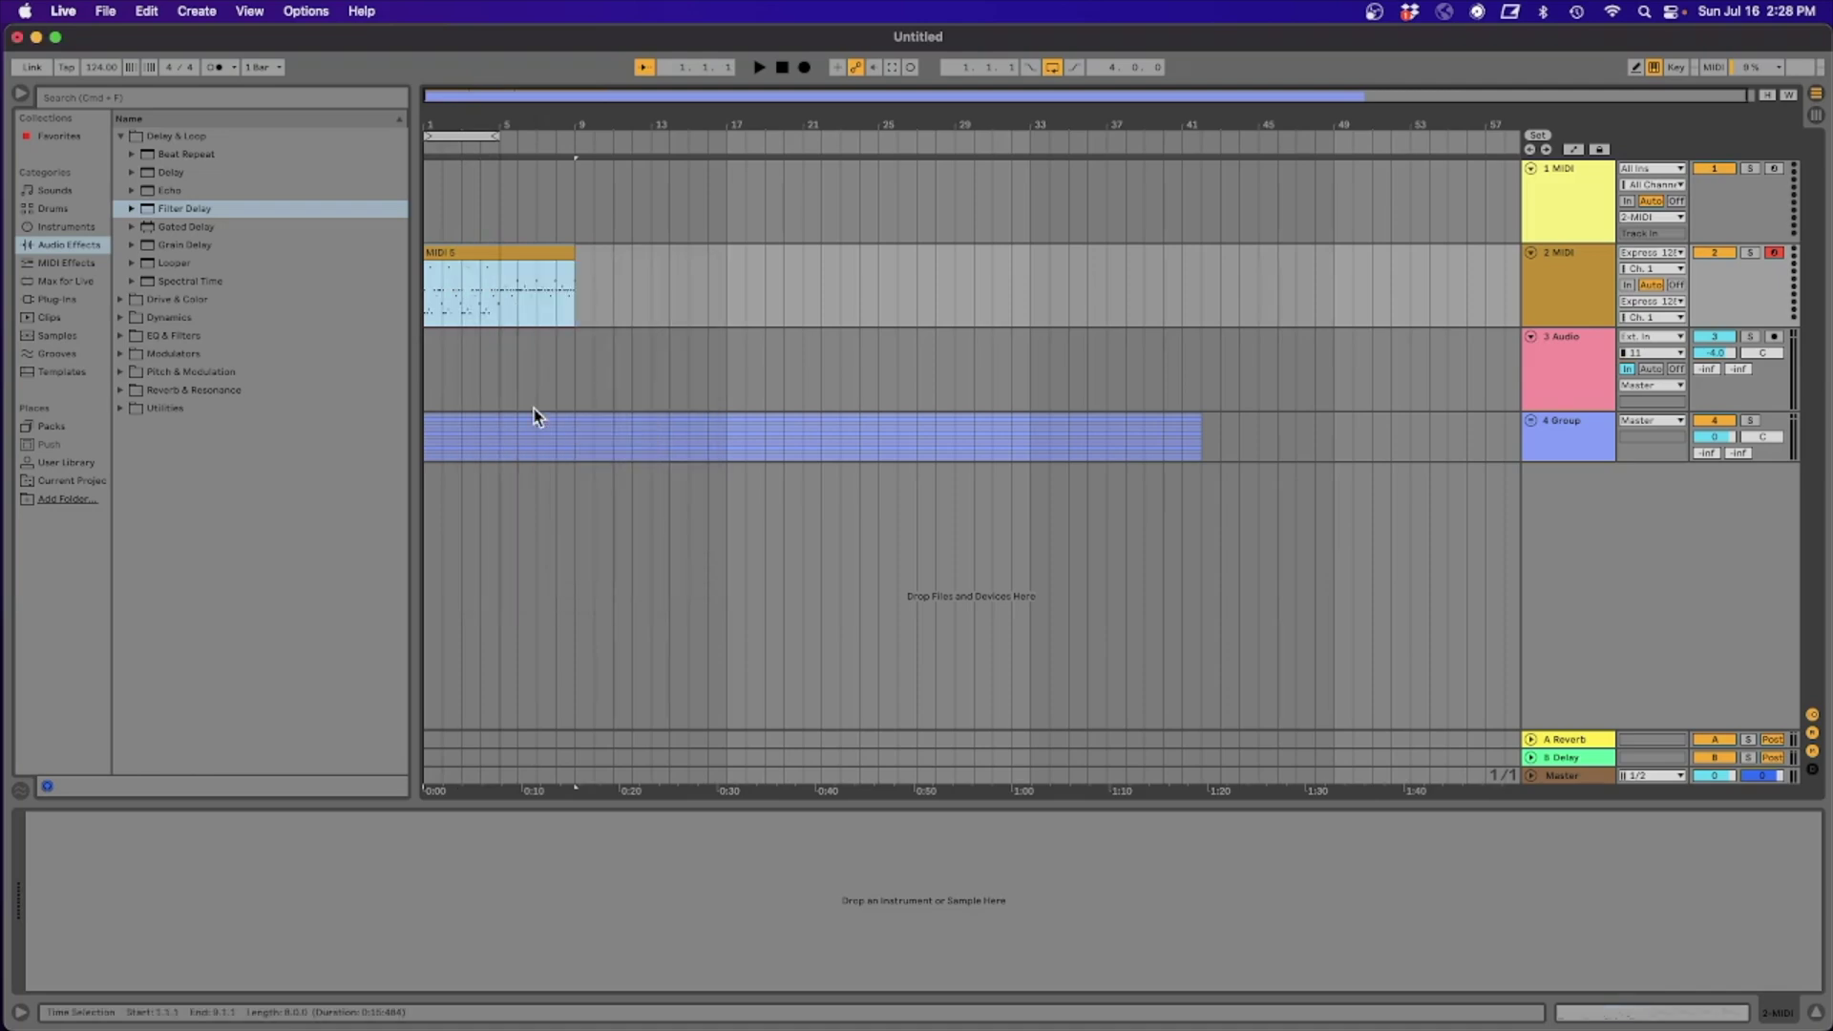
Compare the unfolded notes in bars 1–4 with the folded notes in bars 5–8 in an enlarged note editor, and shrink the editor again.
double_click(525, 251)
drag(1073, 588, 1039, 184)
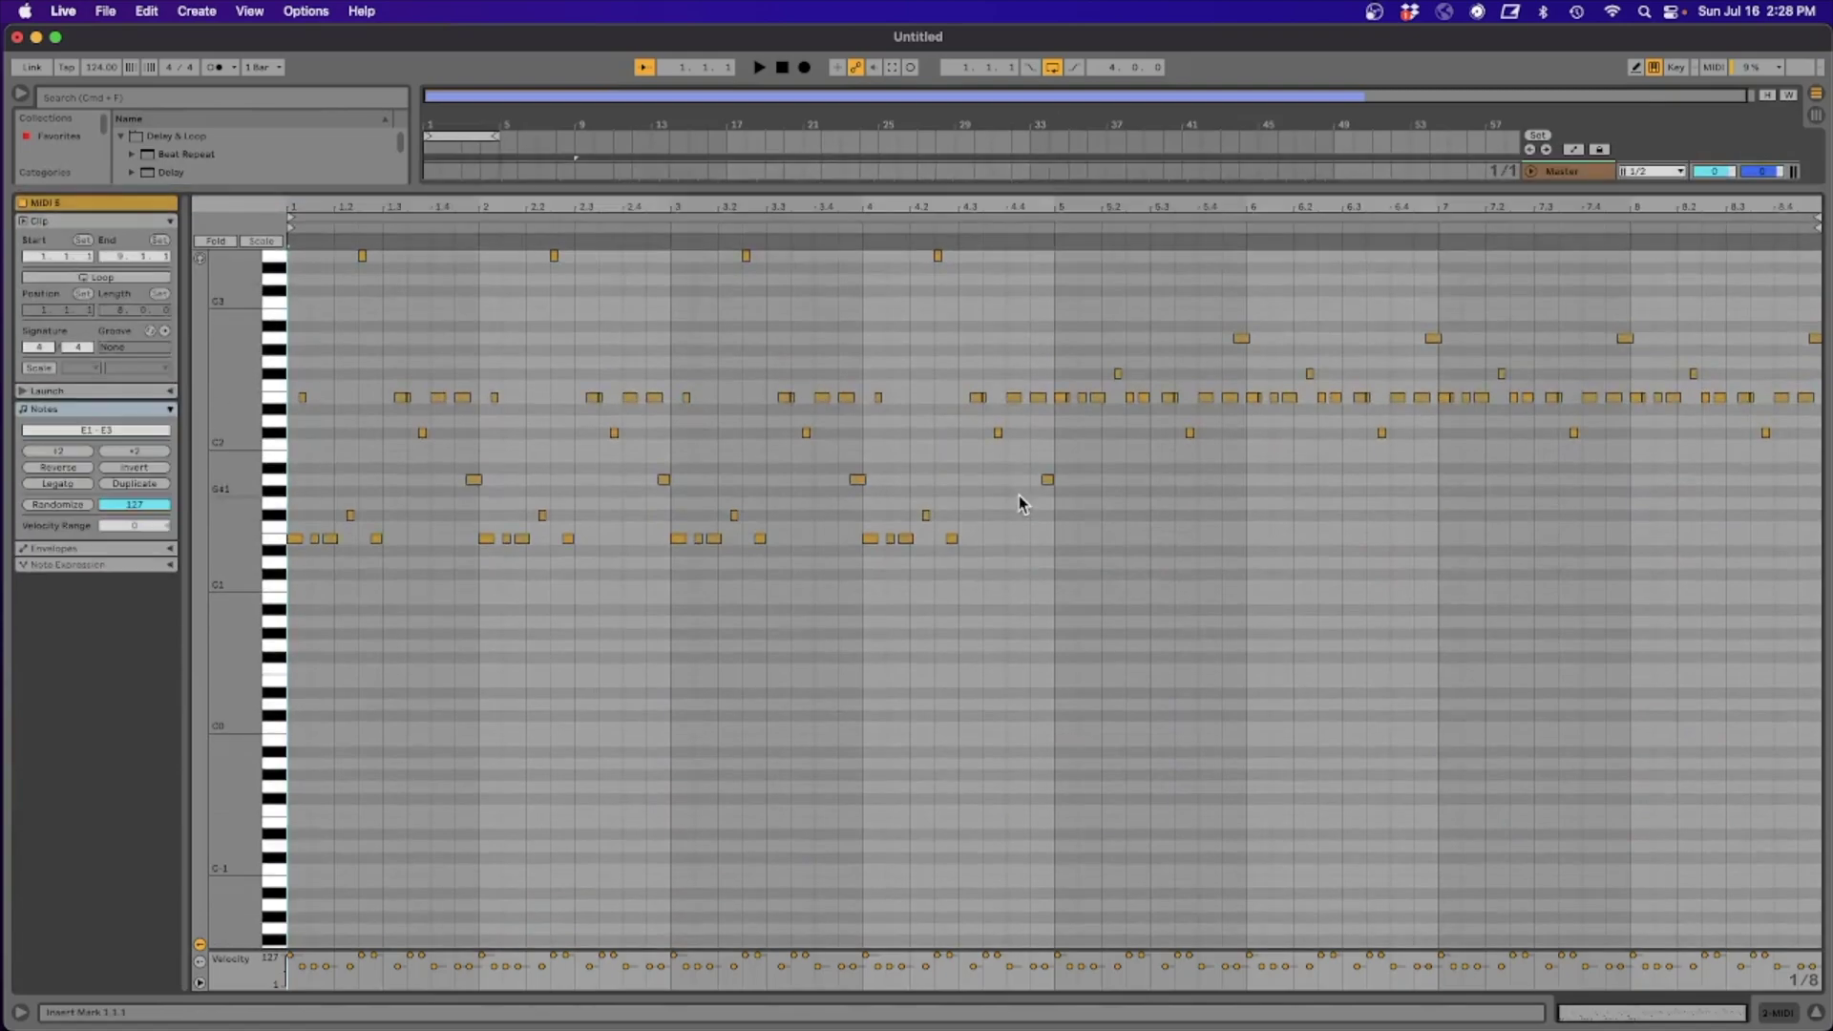
scroll(1018, 495, up, 5)
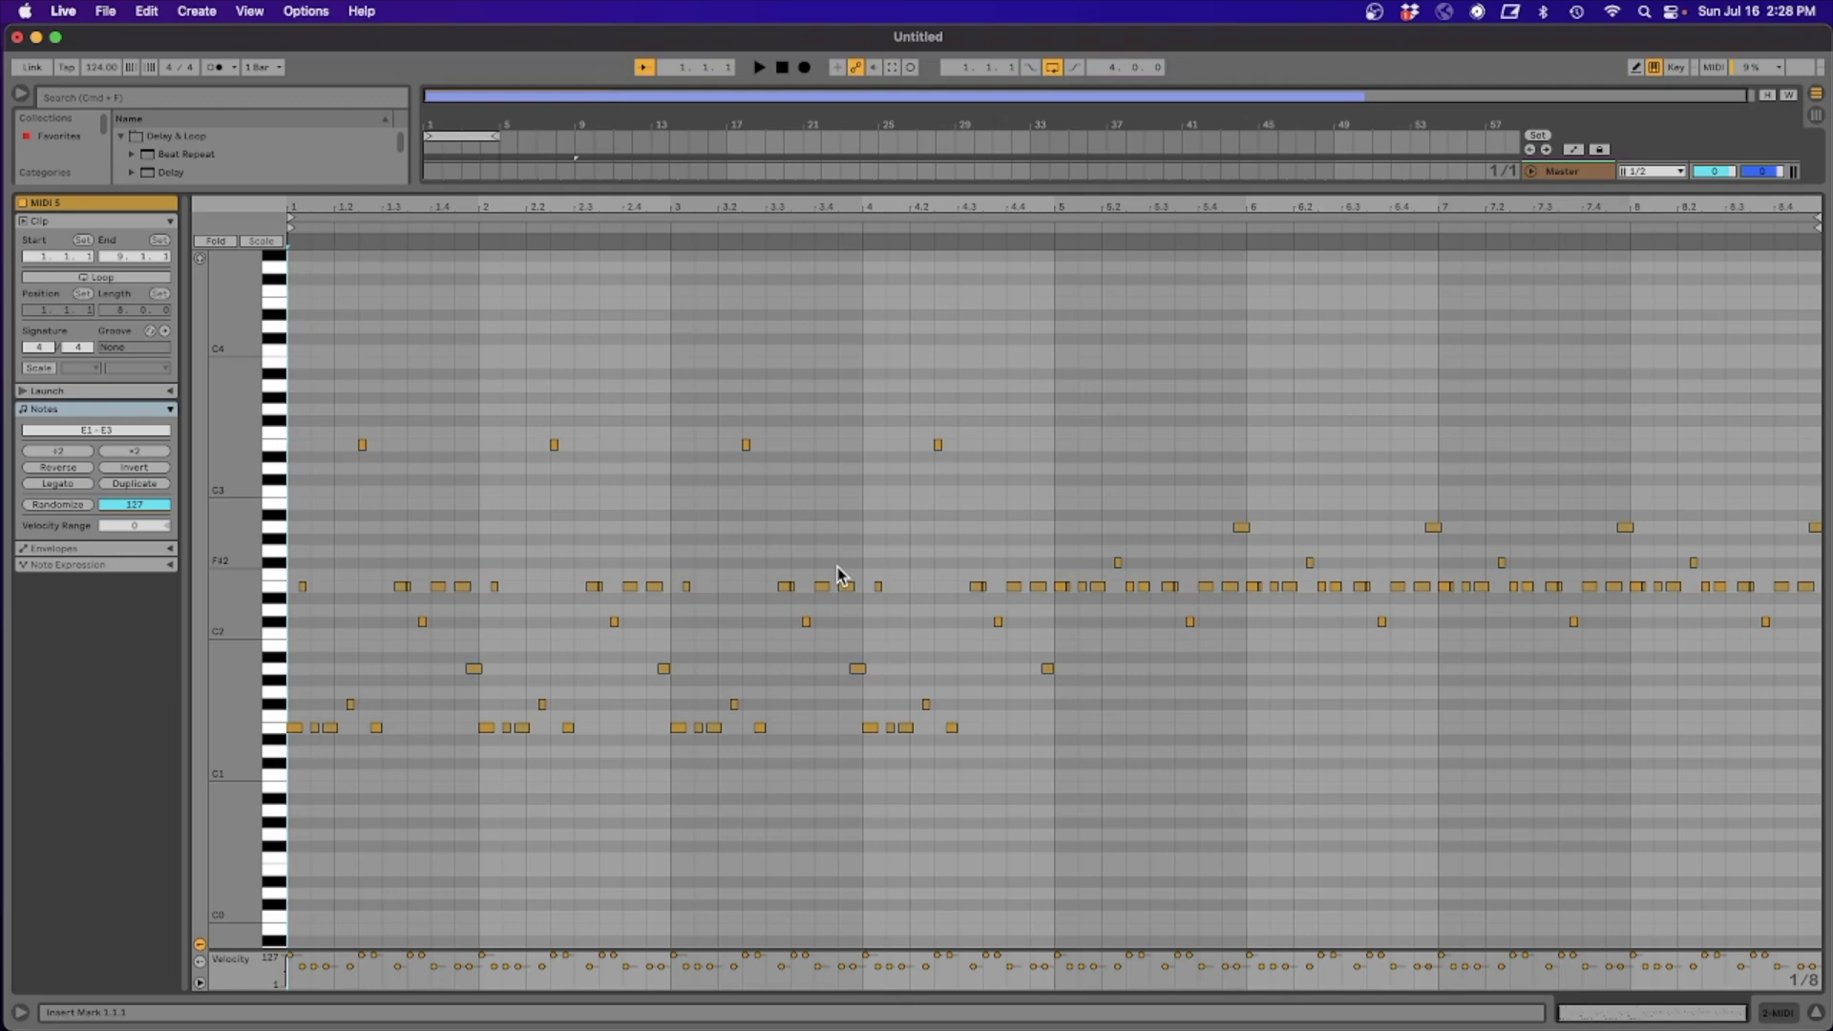
click(1014, 494)
drag(1087, 558, 1142, 696)
drag(1022, 788, 644, 734)
drag(346, 714, 283, 705)
drag(1003, 462, 349, 391)
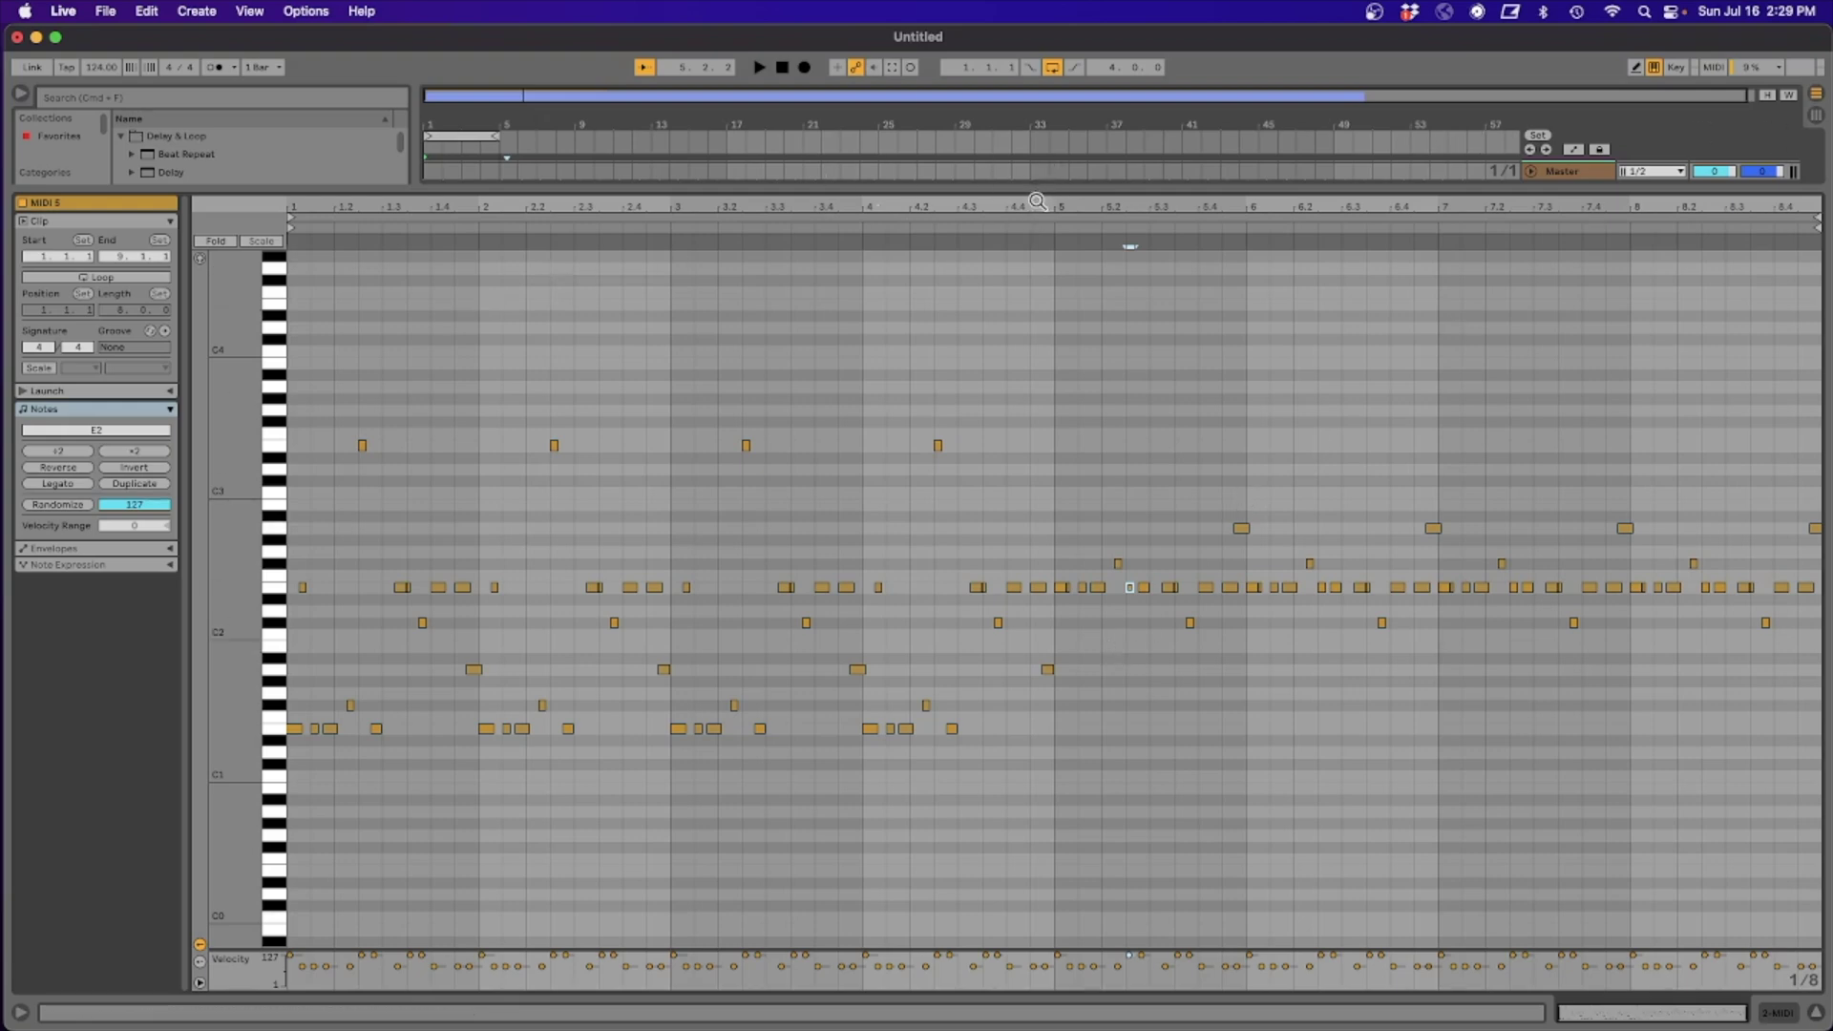
drag(1038, 183, 1019, 697)
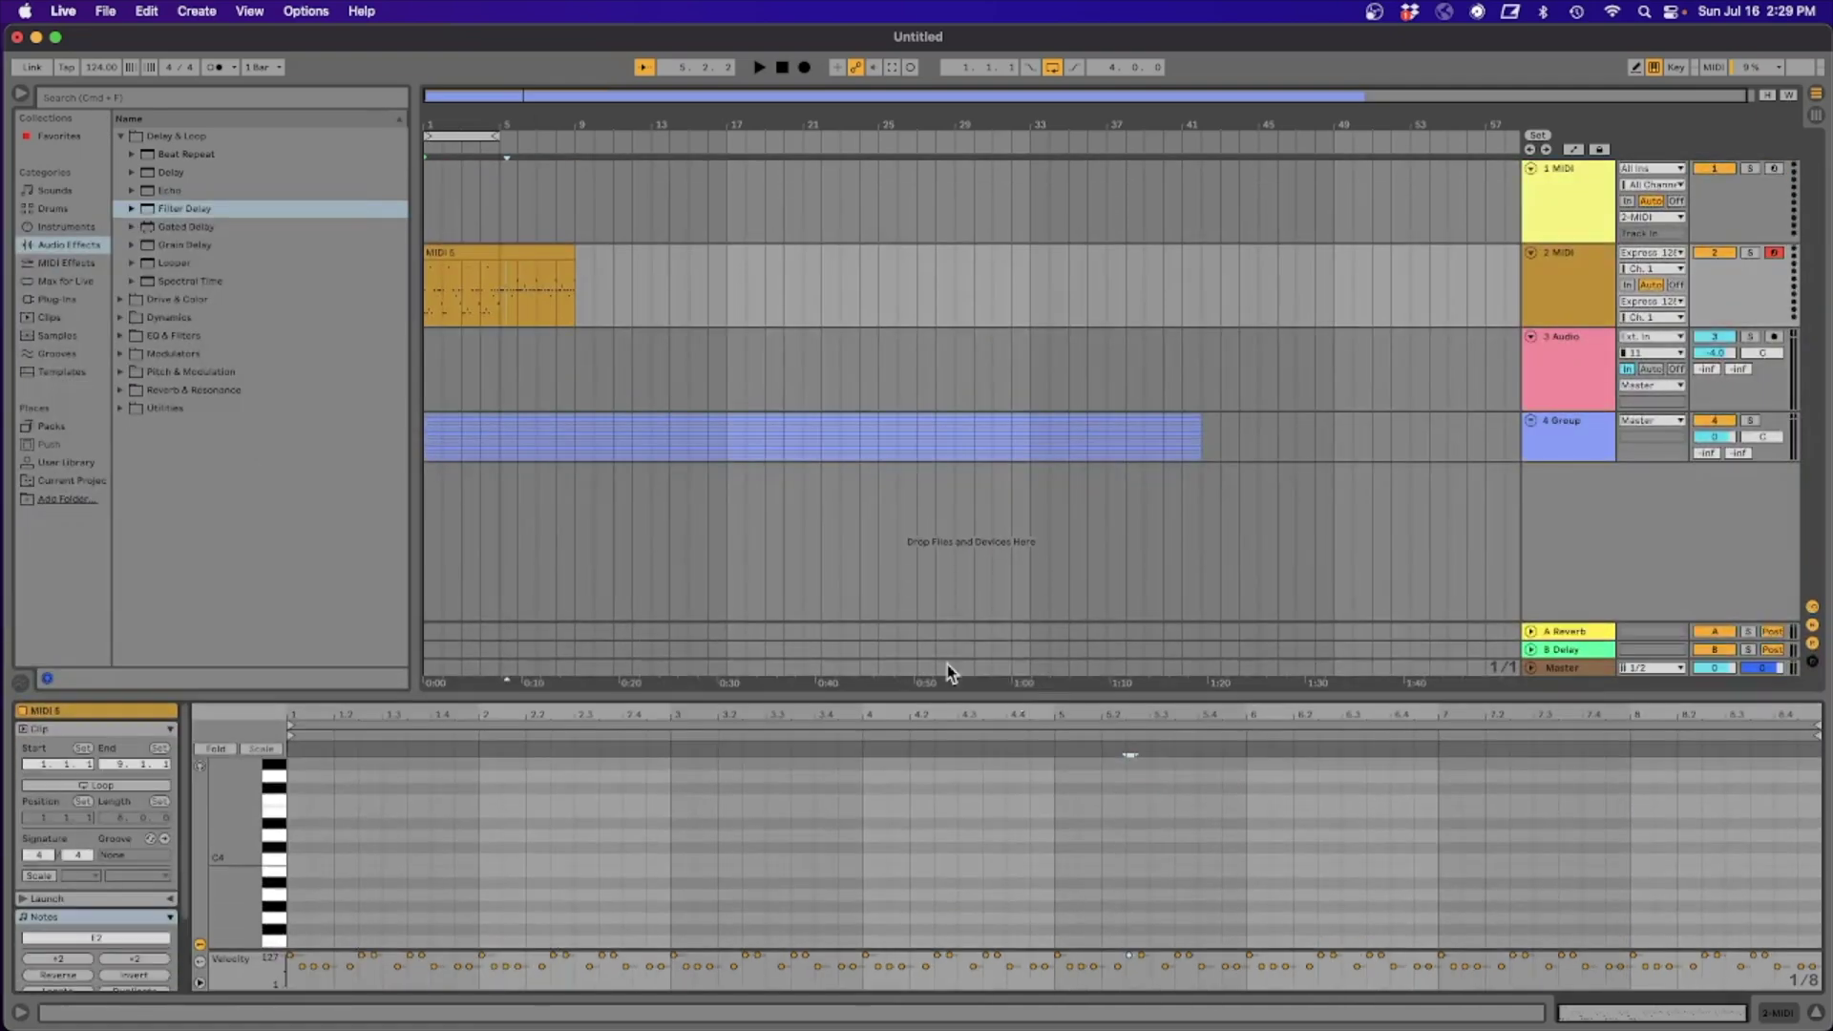
Move the consolidated clip on the 2 MIDI track to bar 17 and play the bars 1–4 loop with the 1 MIDI devices shown.
drag(459, 253, 762, 253)
click(463, 135)
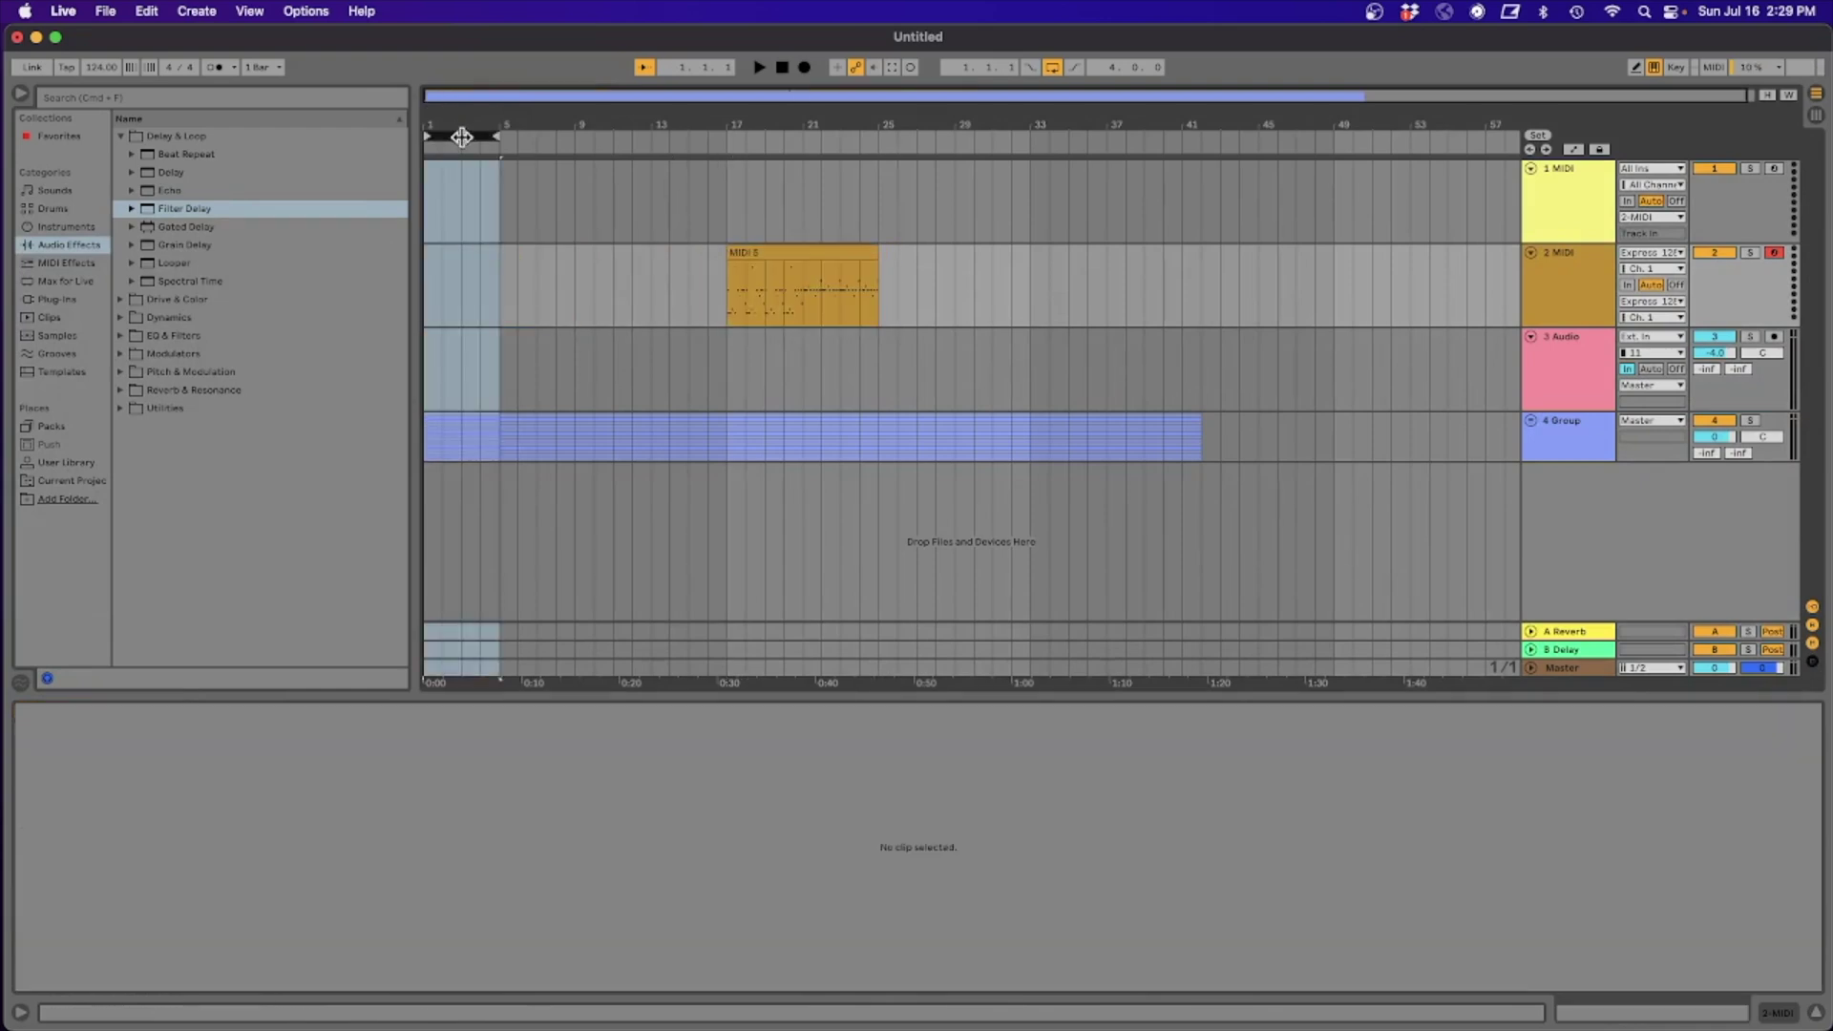
click(1563, 203)
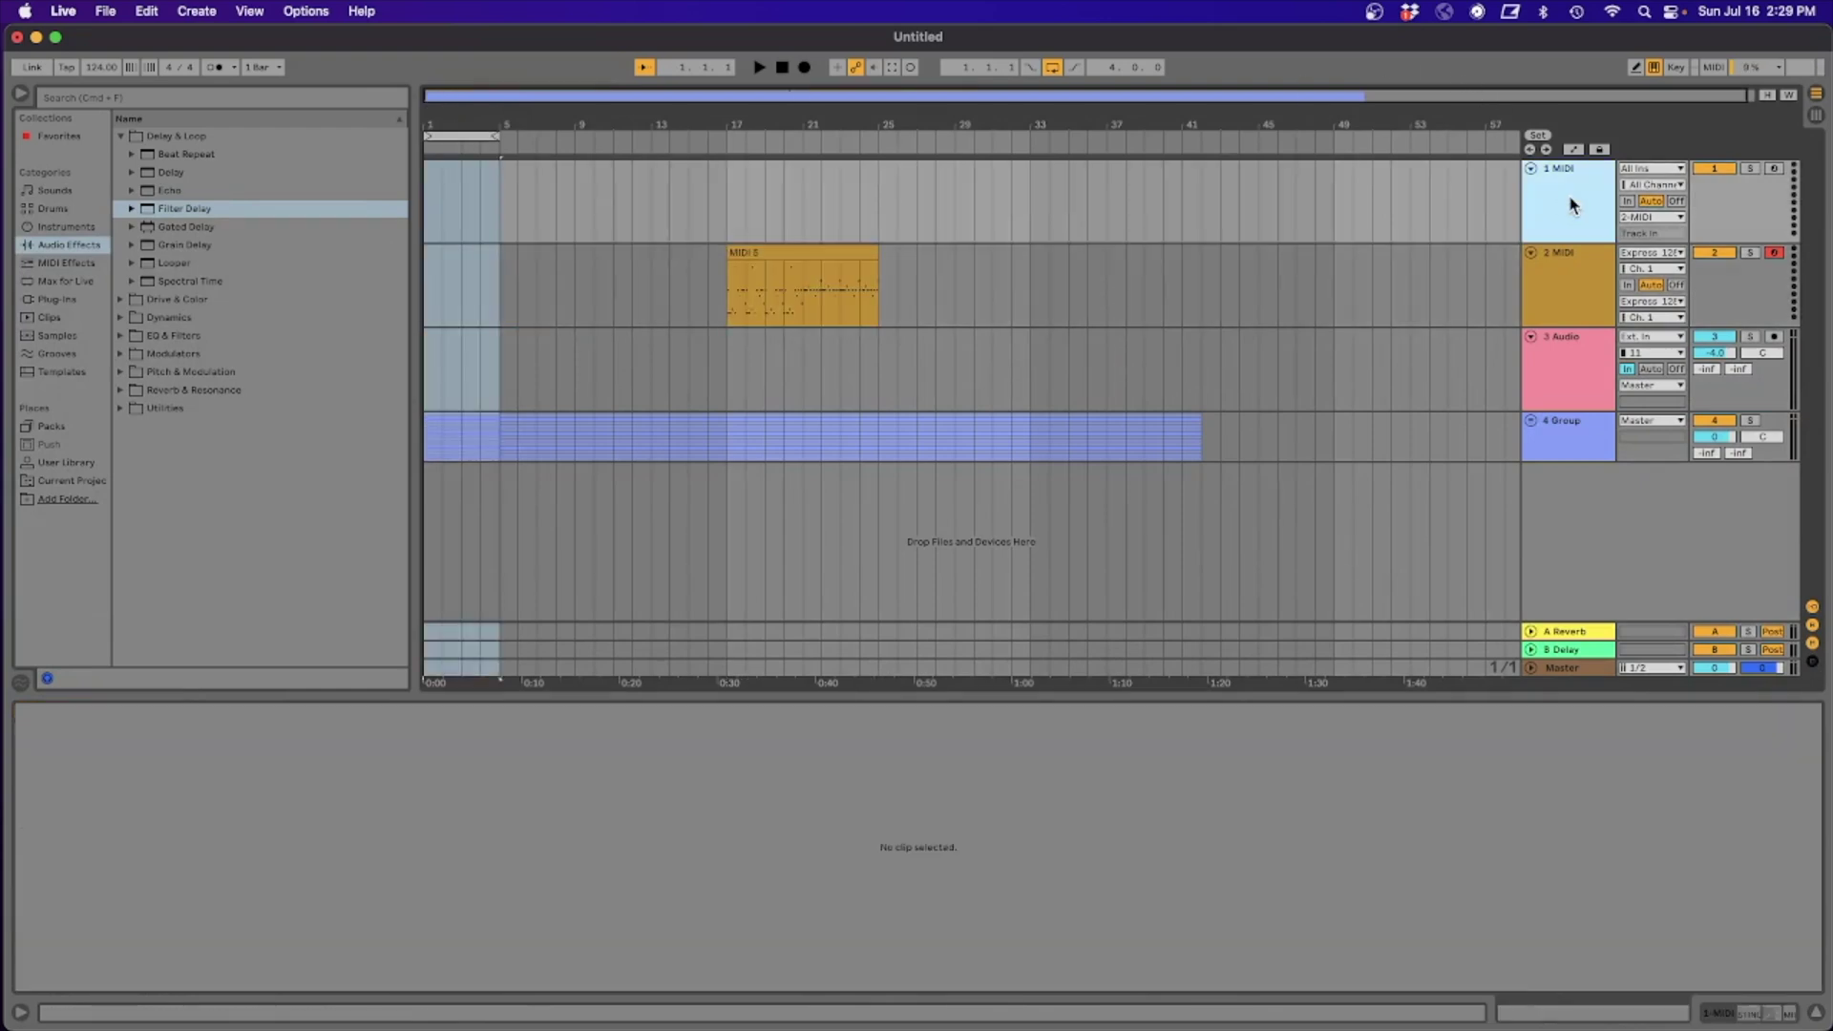
click(1567, 203)
key(space)
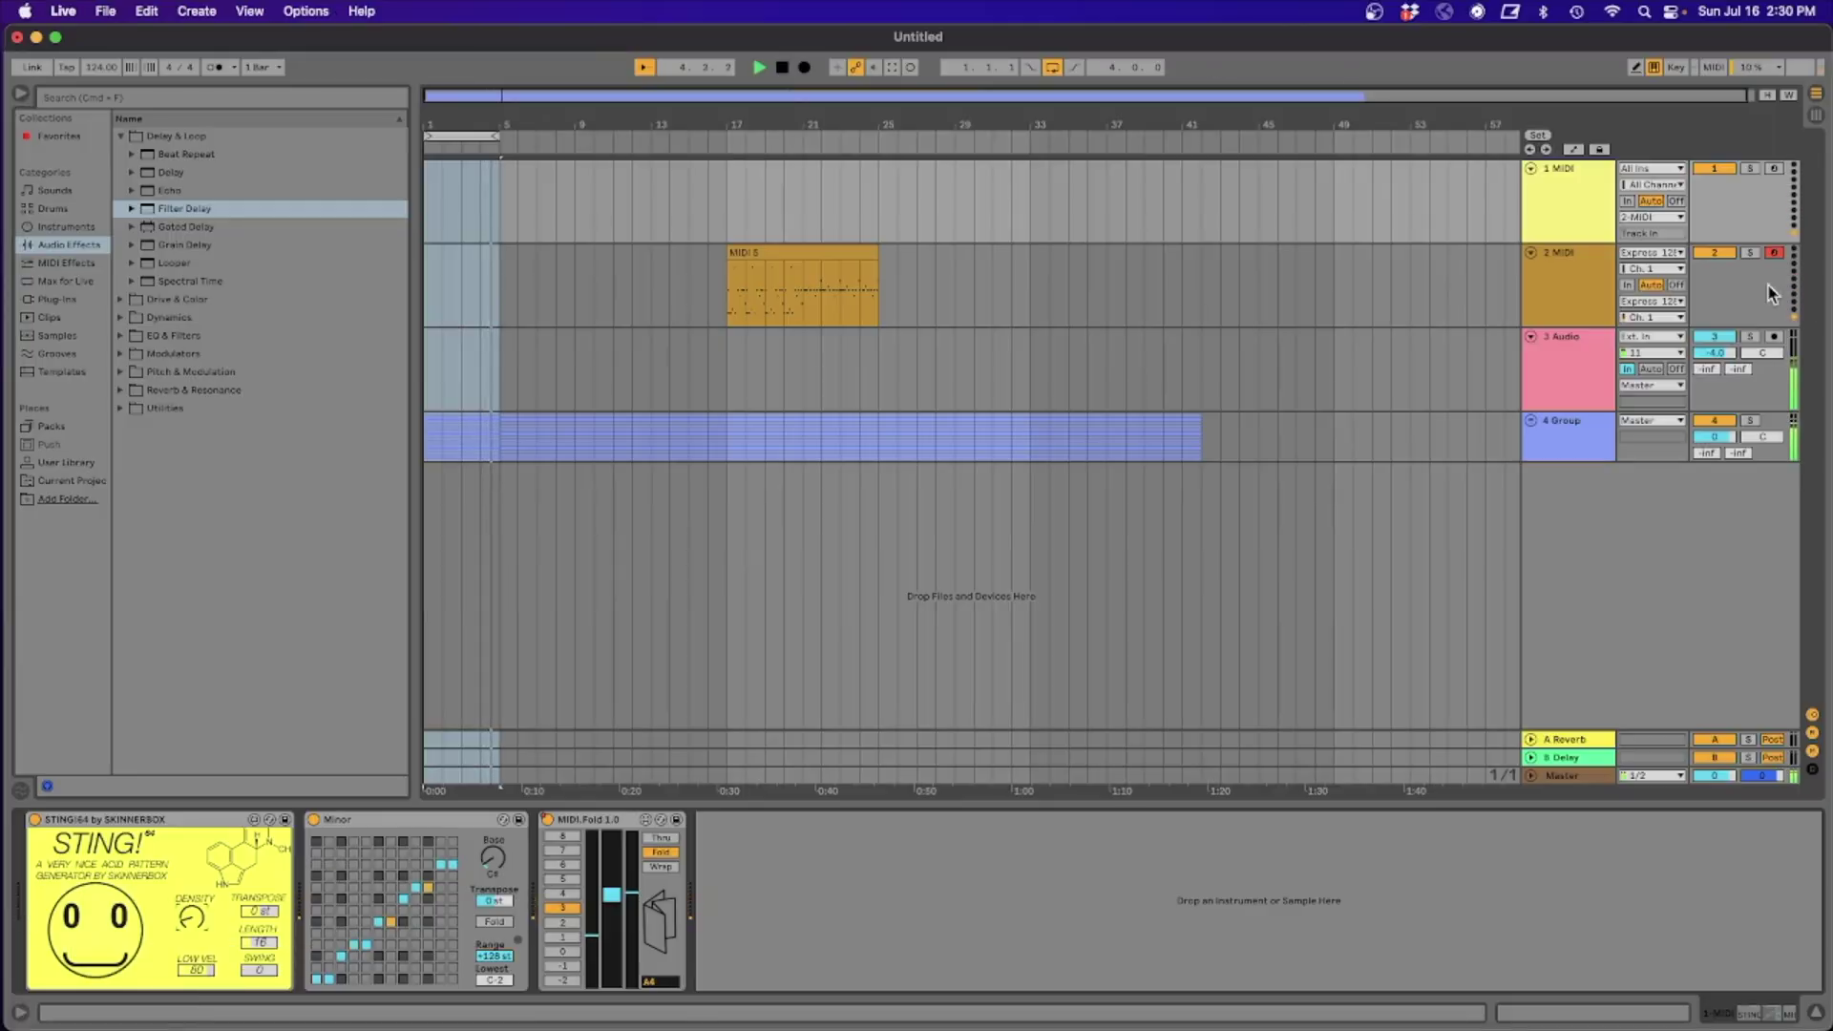
Enable the Filter Delay on the 3 Audio track and generate a new acid pattern with STING! on the 1 MIDI track.
click(1529, 387)
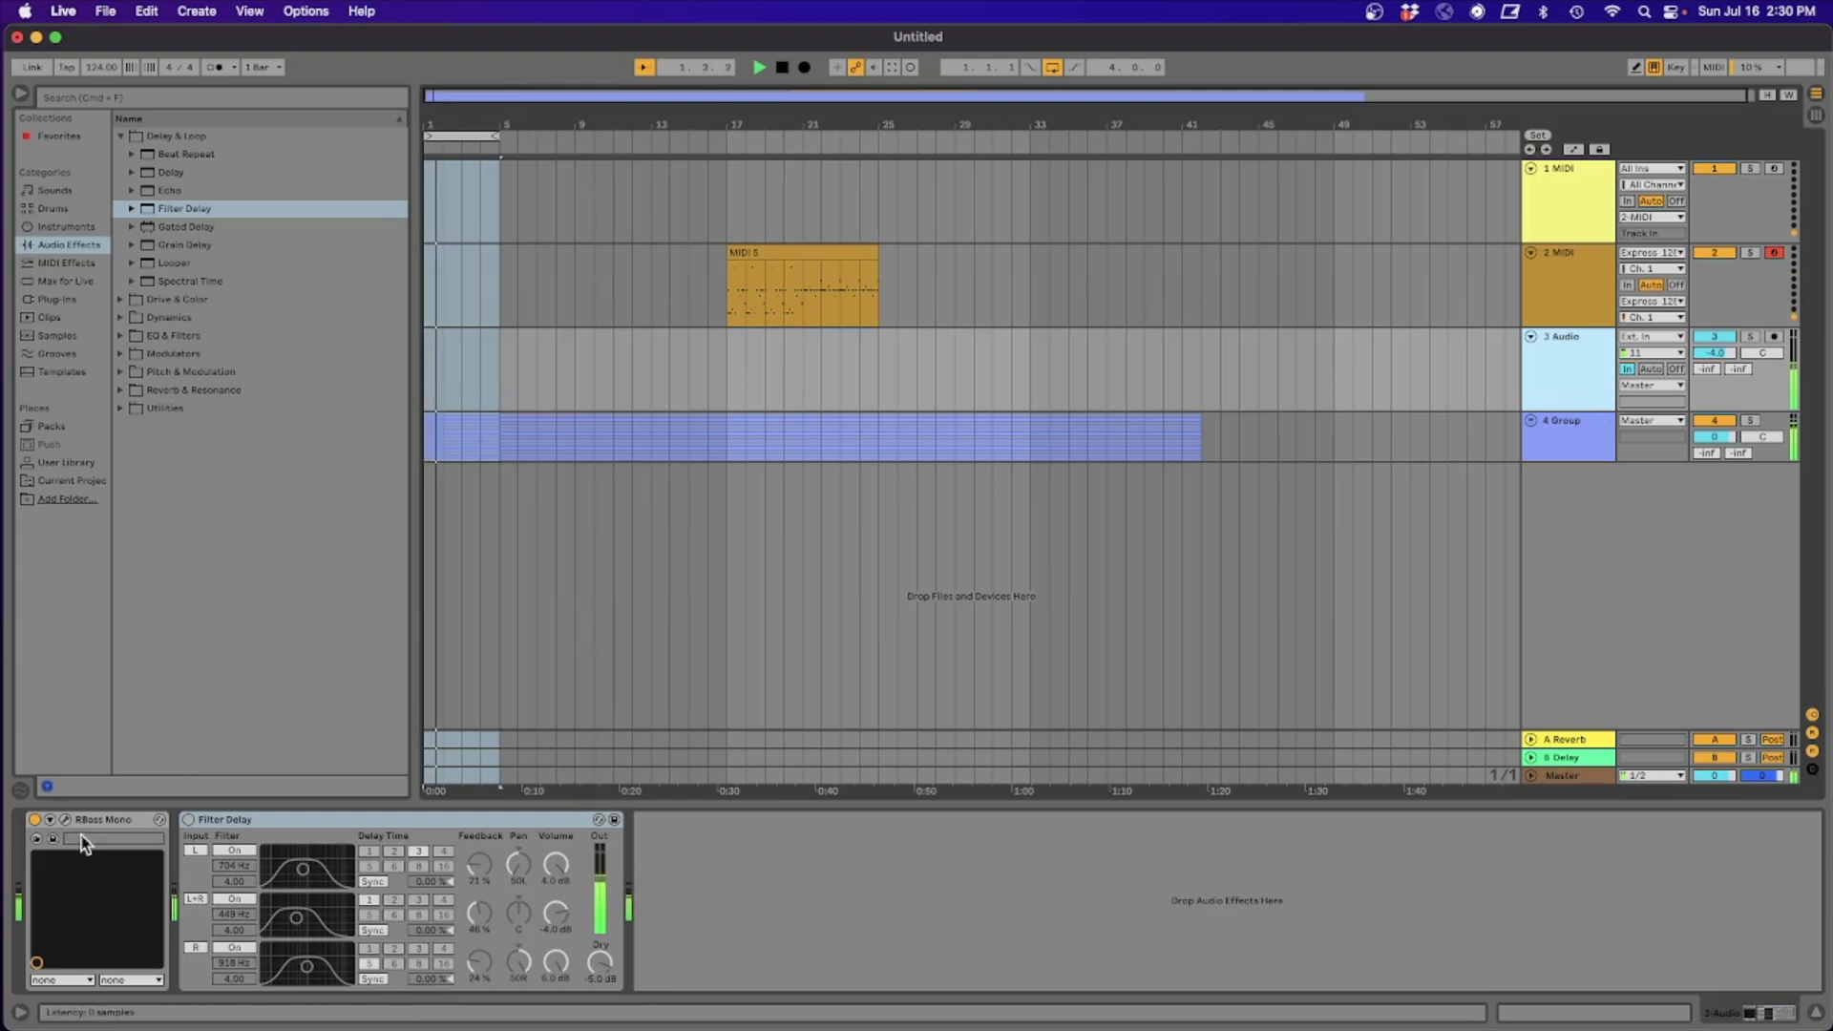
click(188, 819)
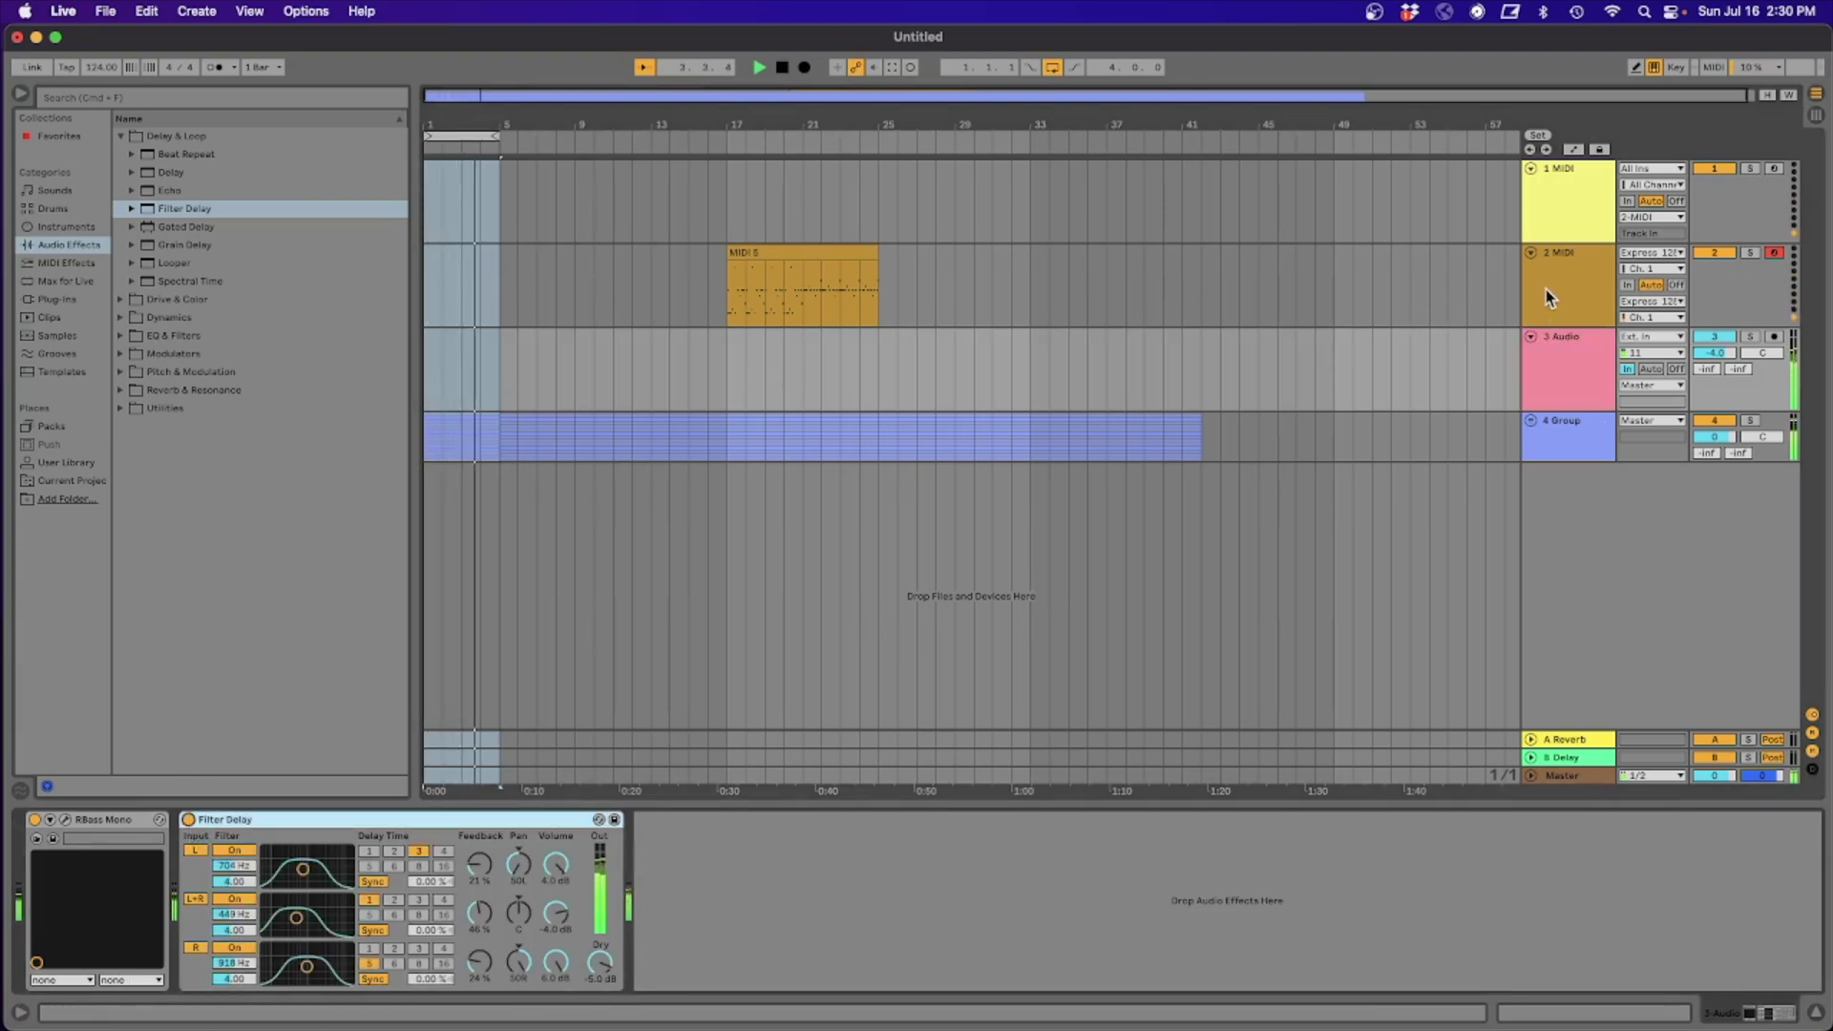
click(1570, 210)
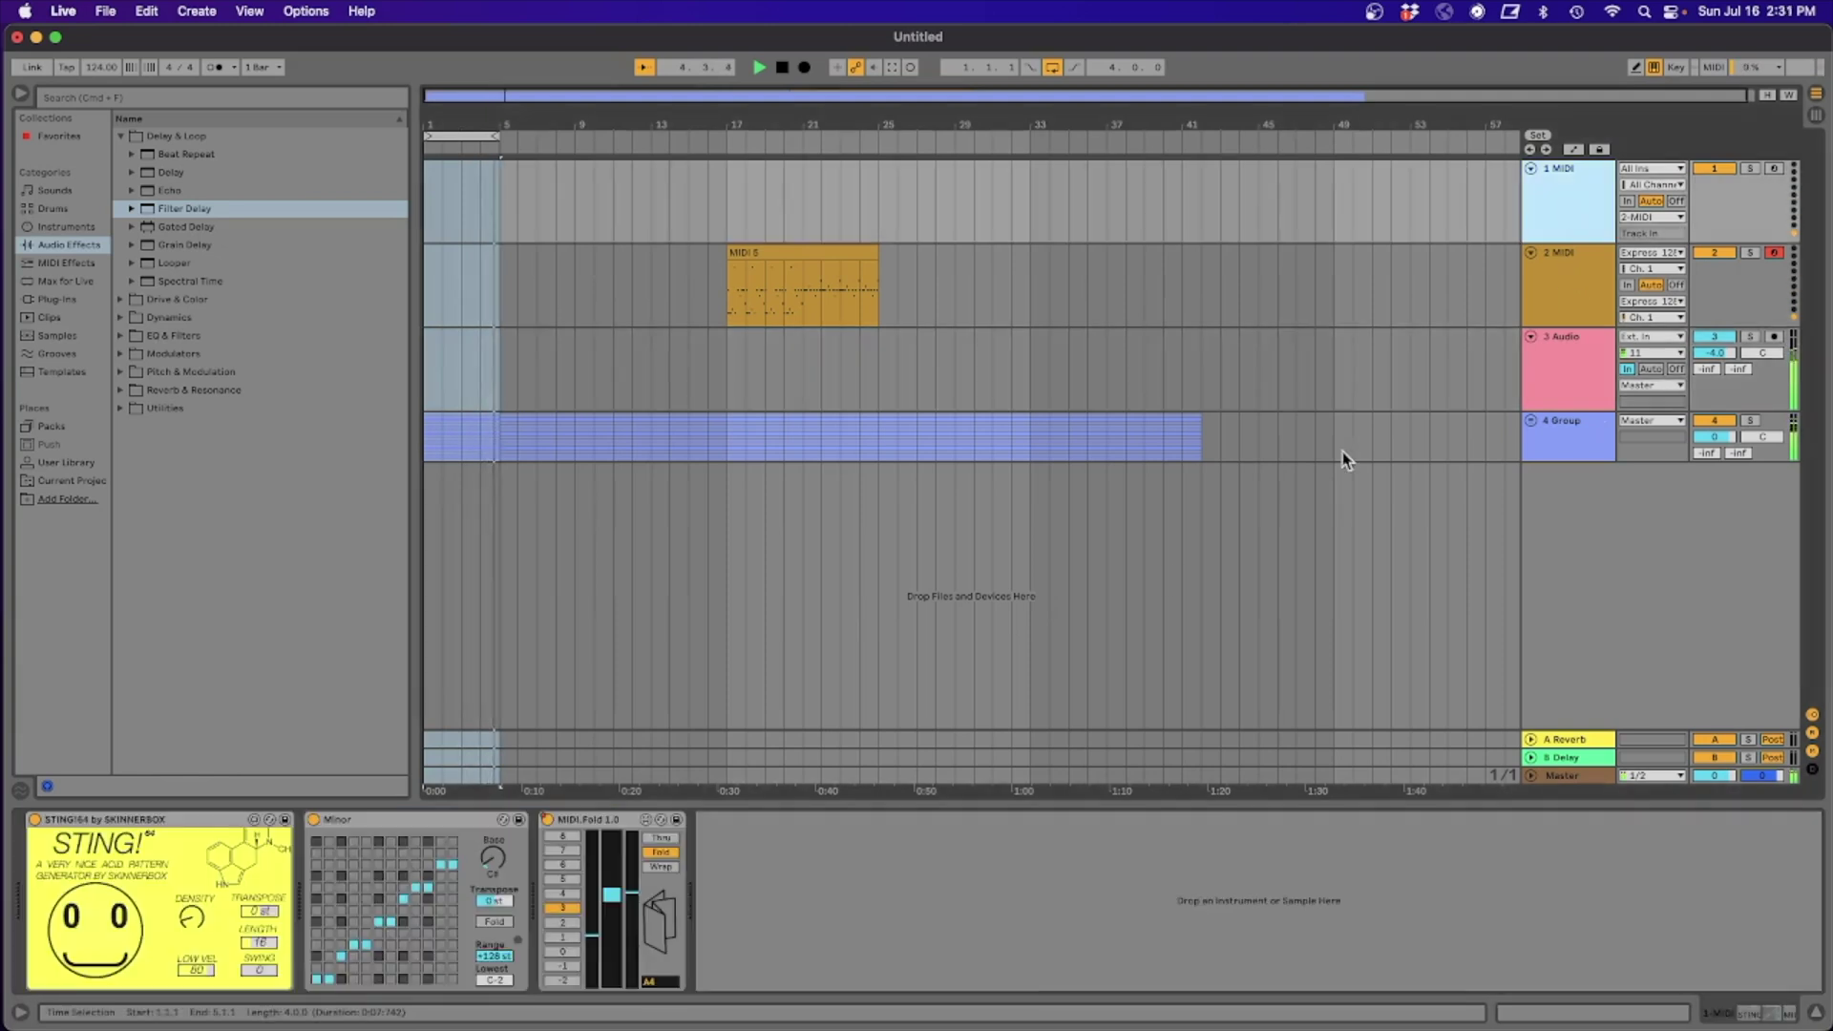
click(95, 931)
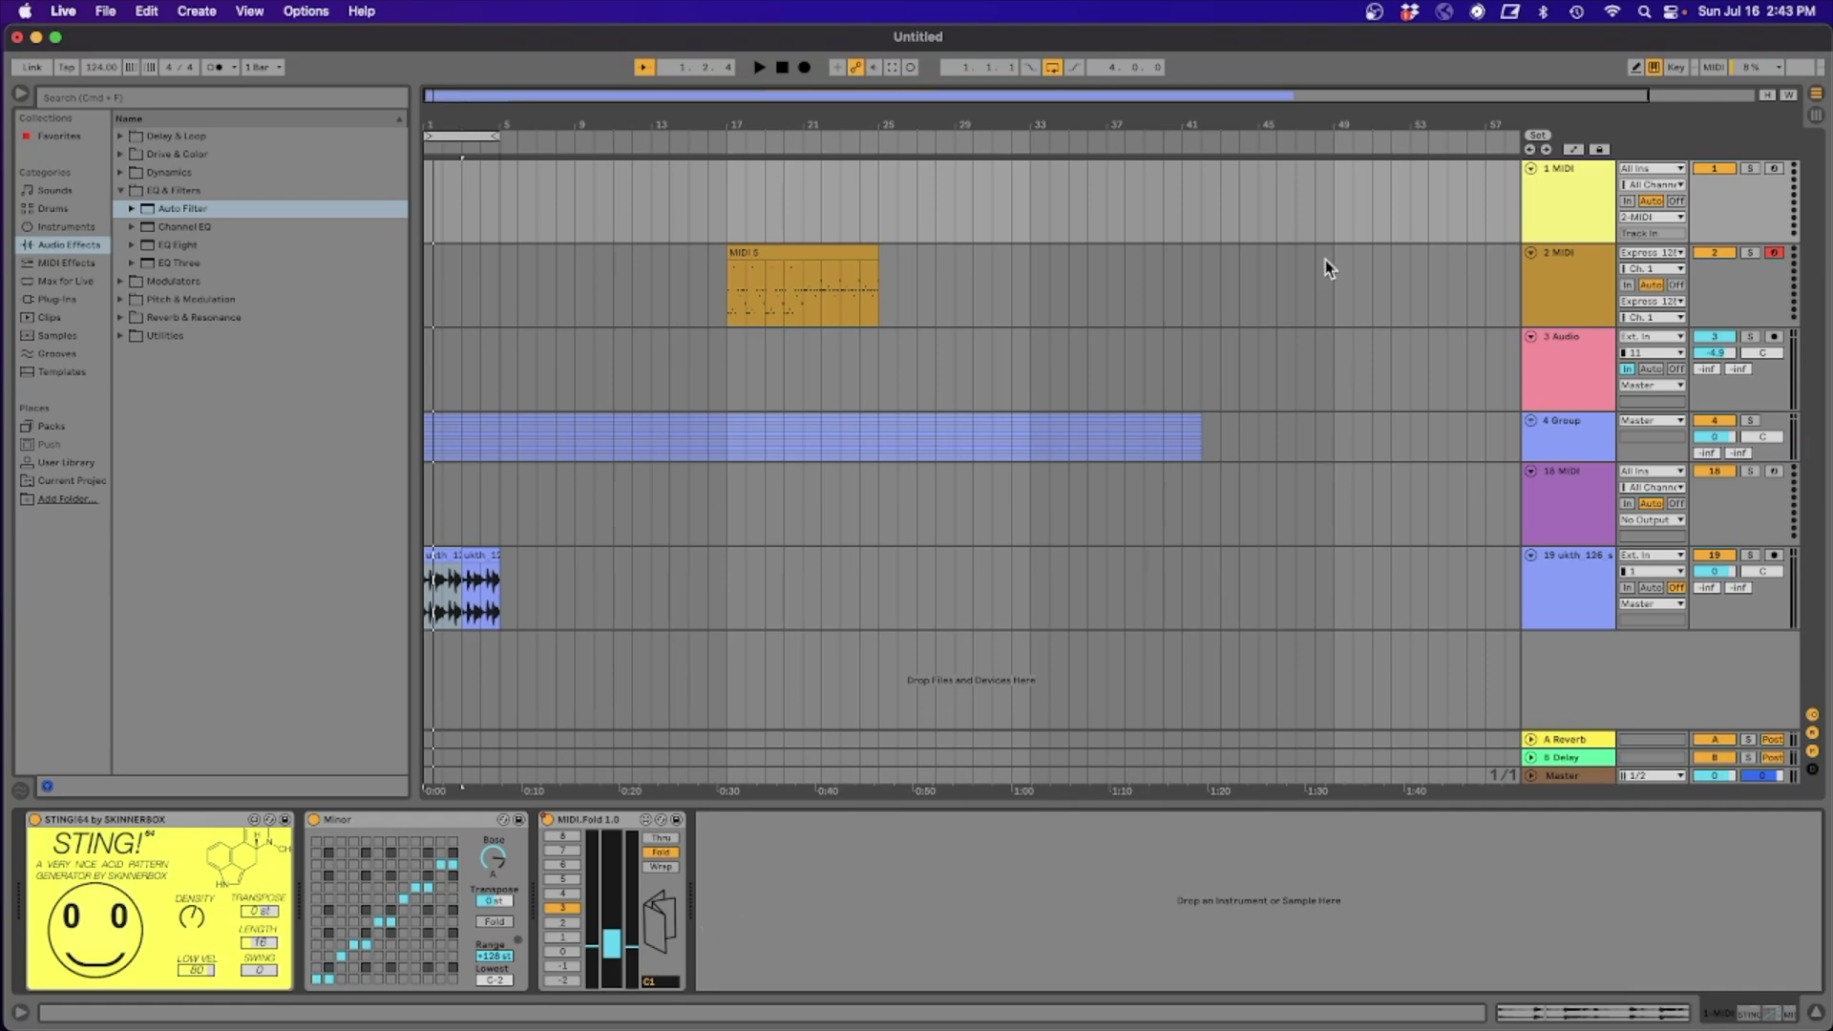
Play the track 19 synth loop in solo, examine its Auto Filter, and return to the full mix with the 1 MIDI devices shown.
click(1752, 557)
key(space)
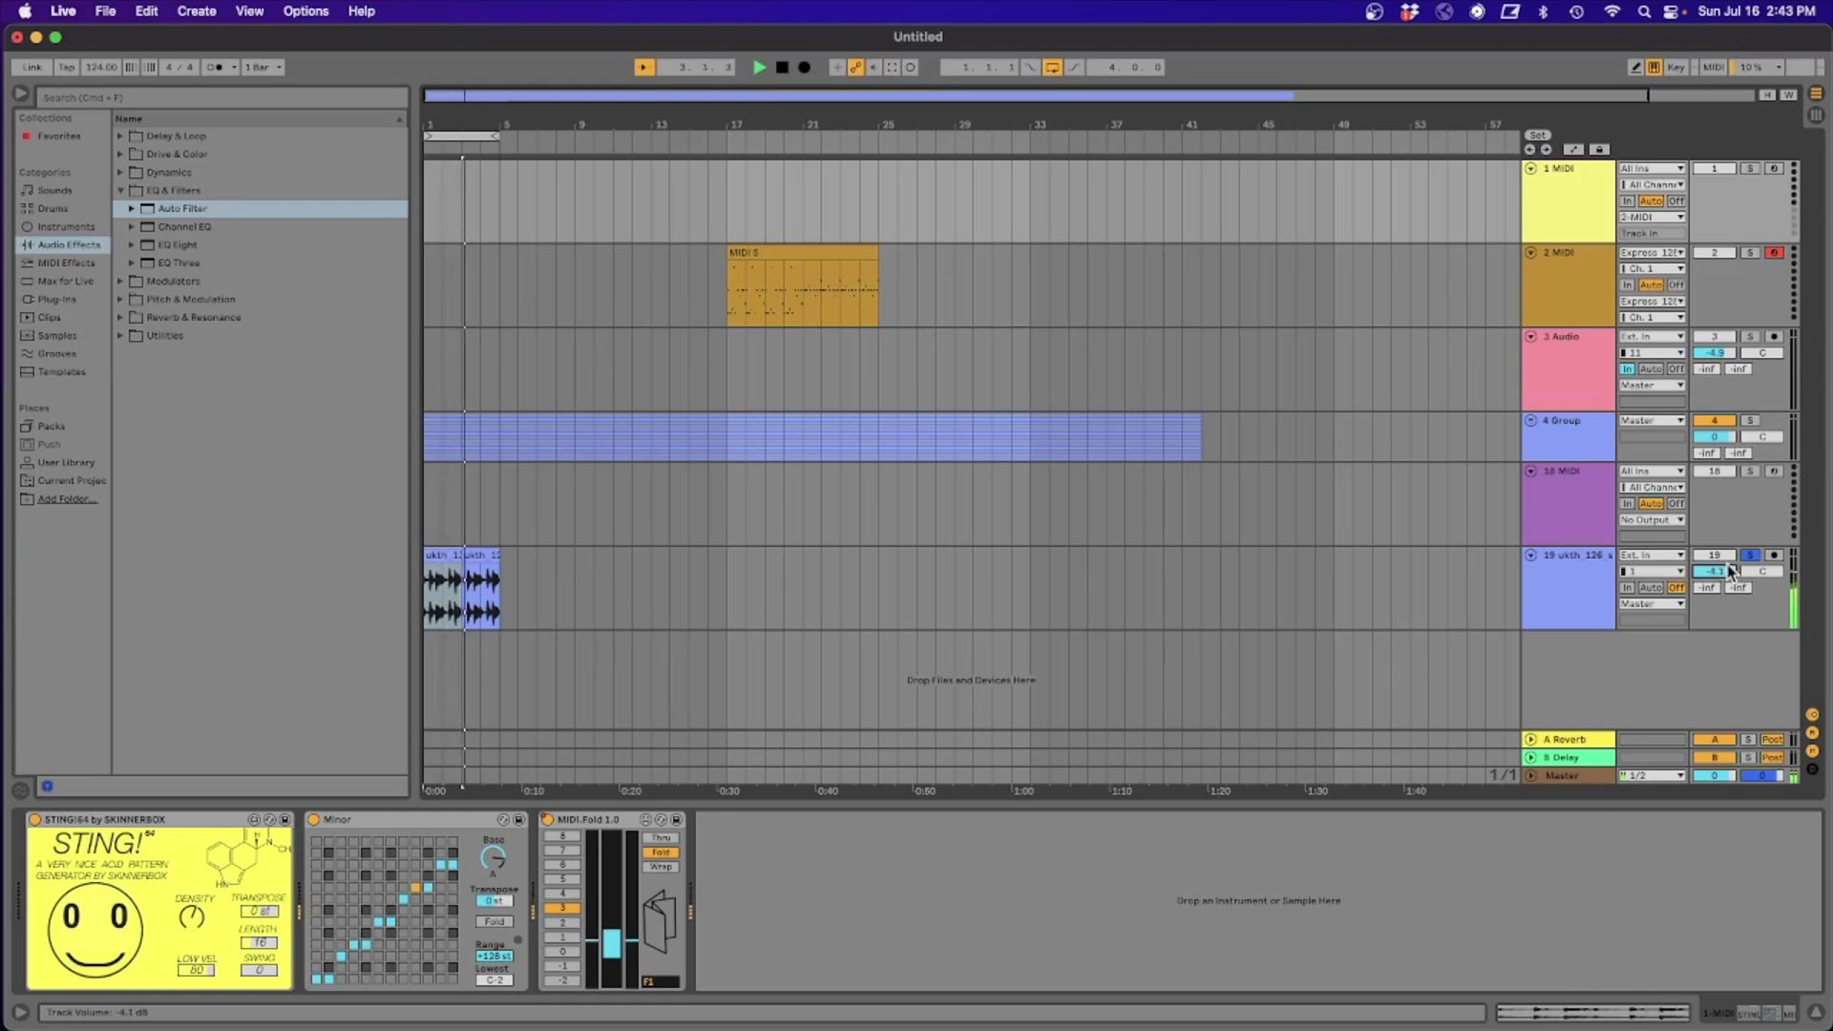
click(1547, 608)
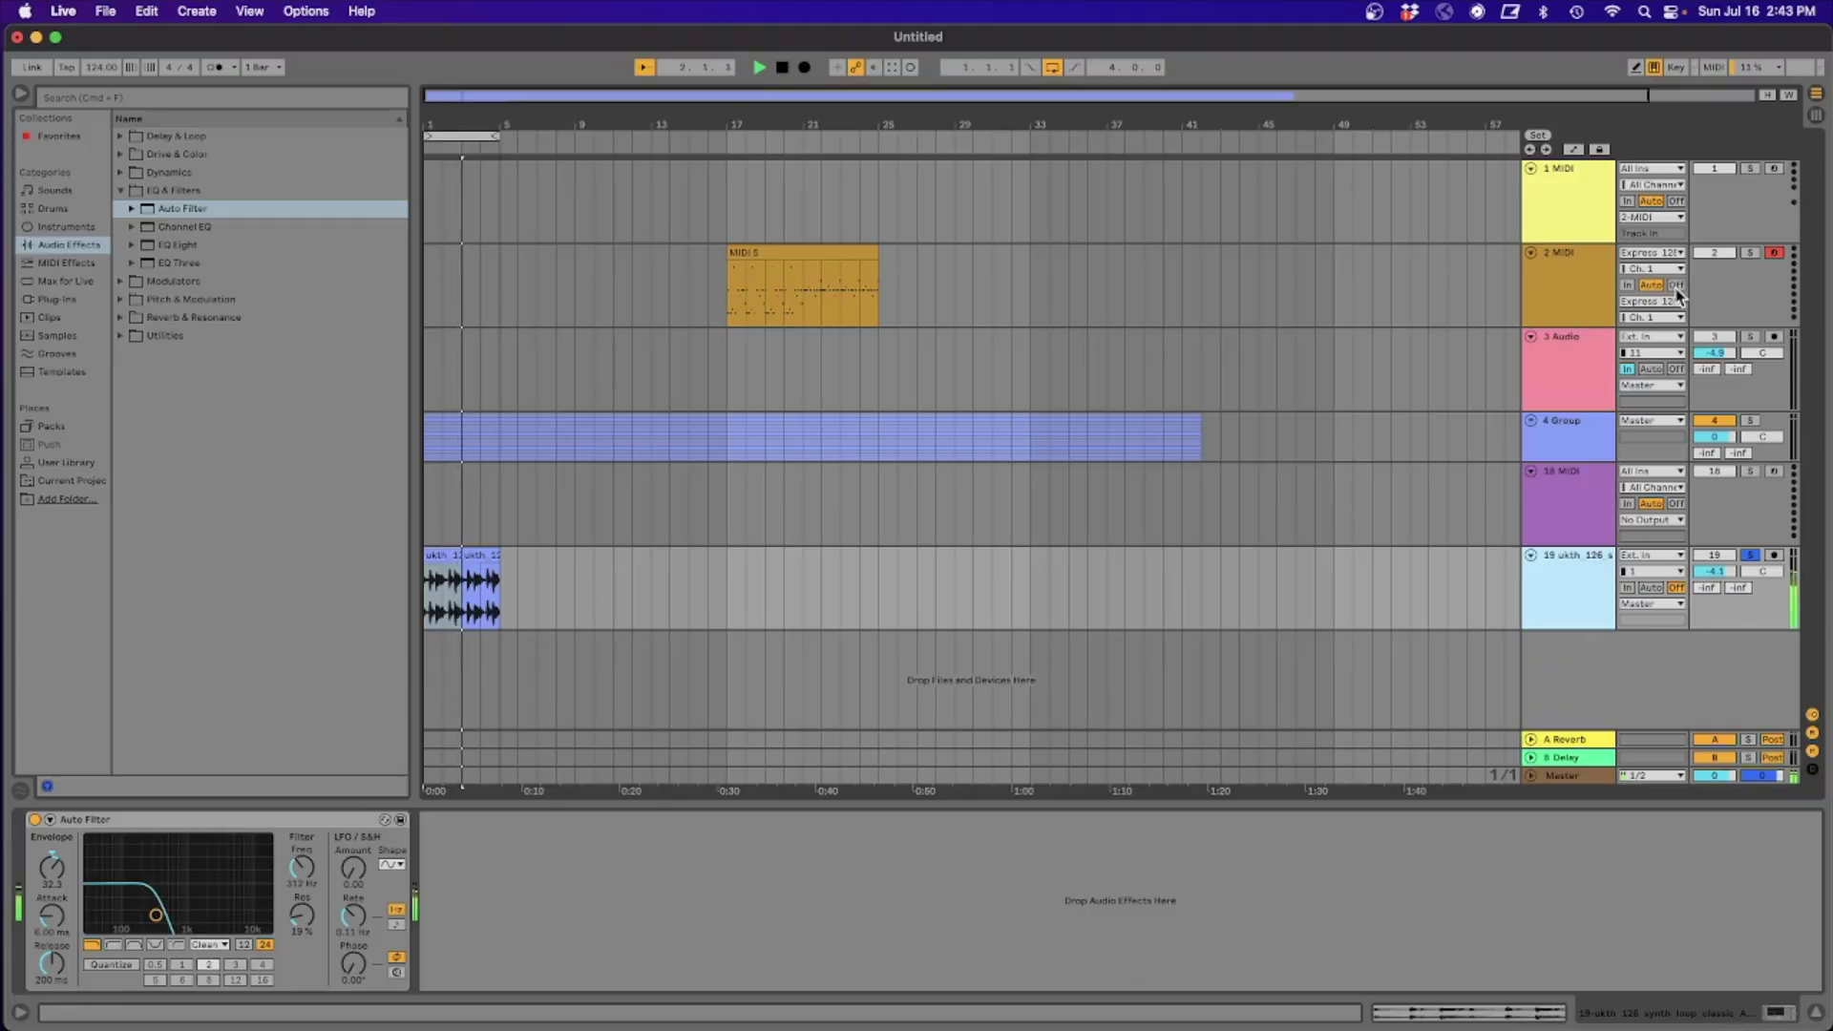
click(1580, 206)
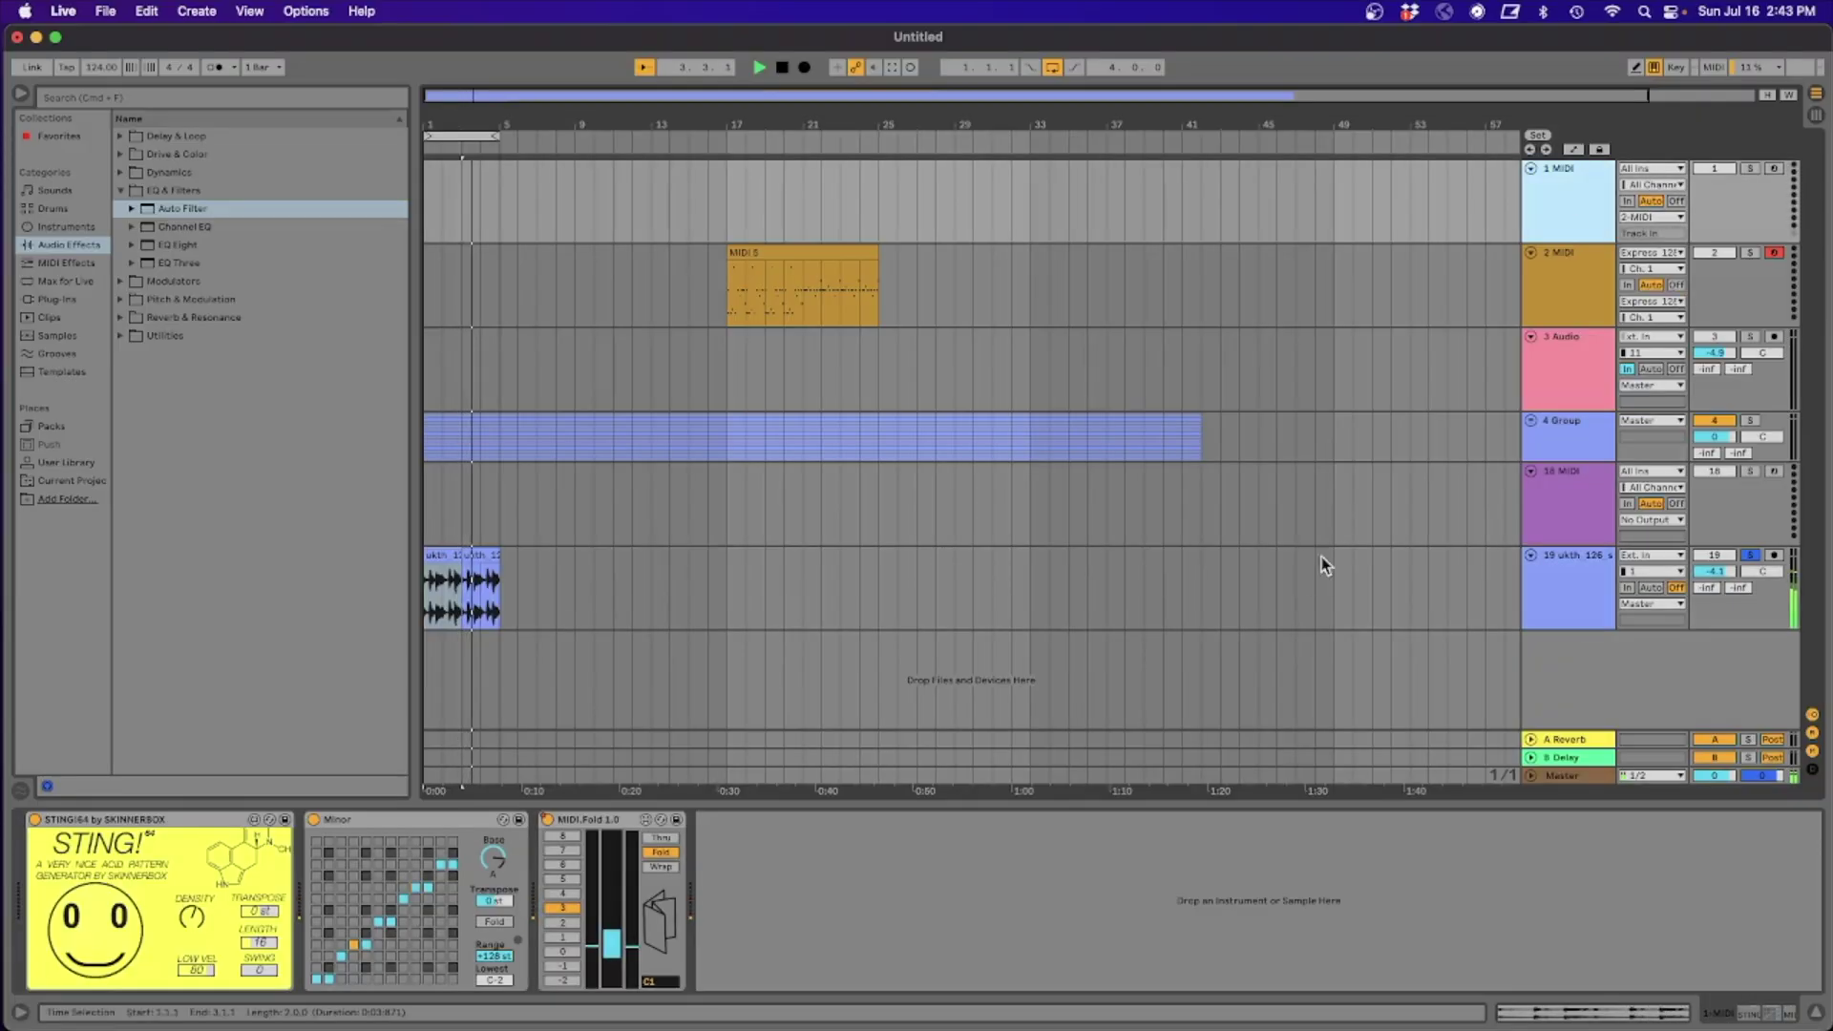
click(1749, 556)
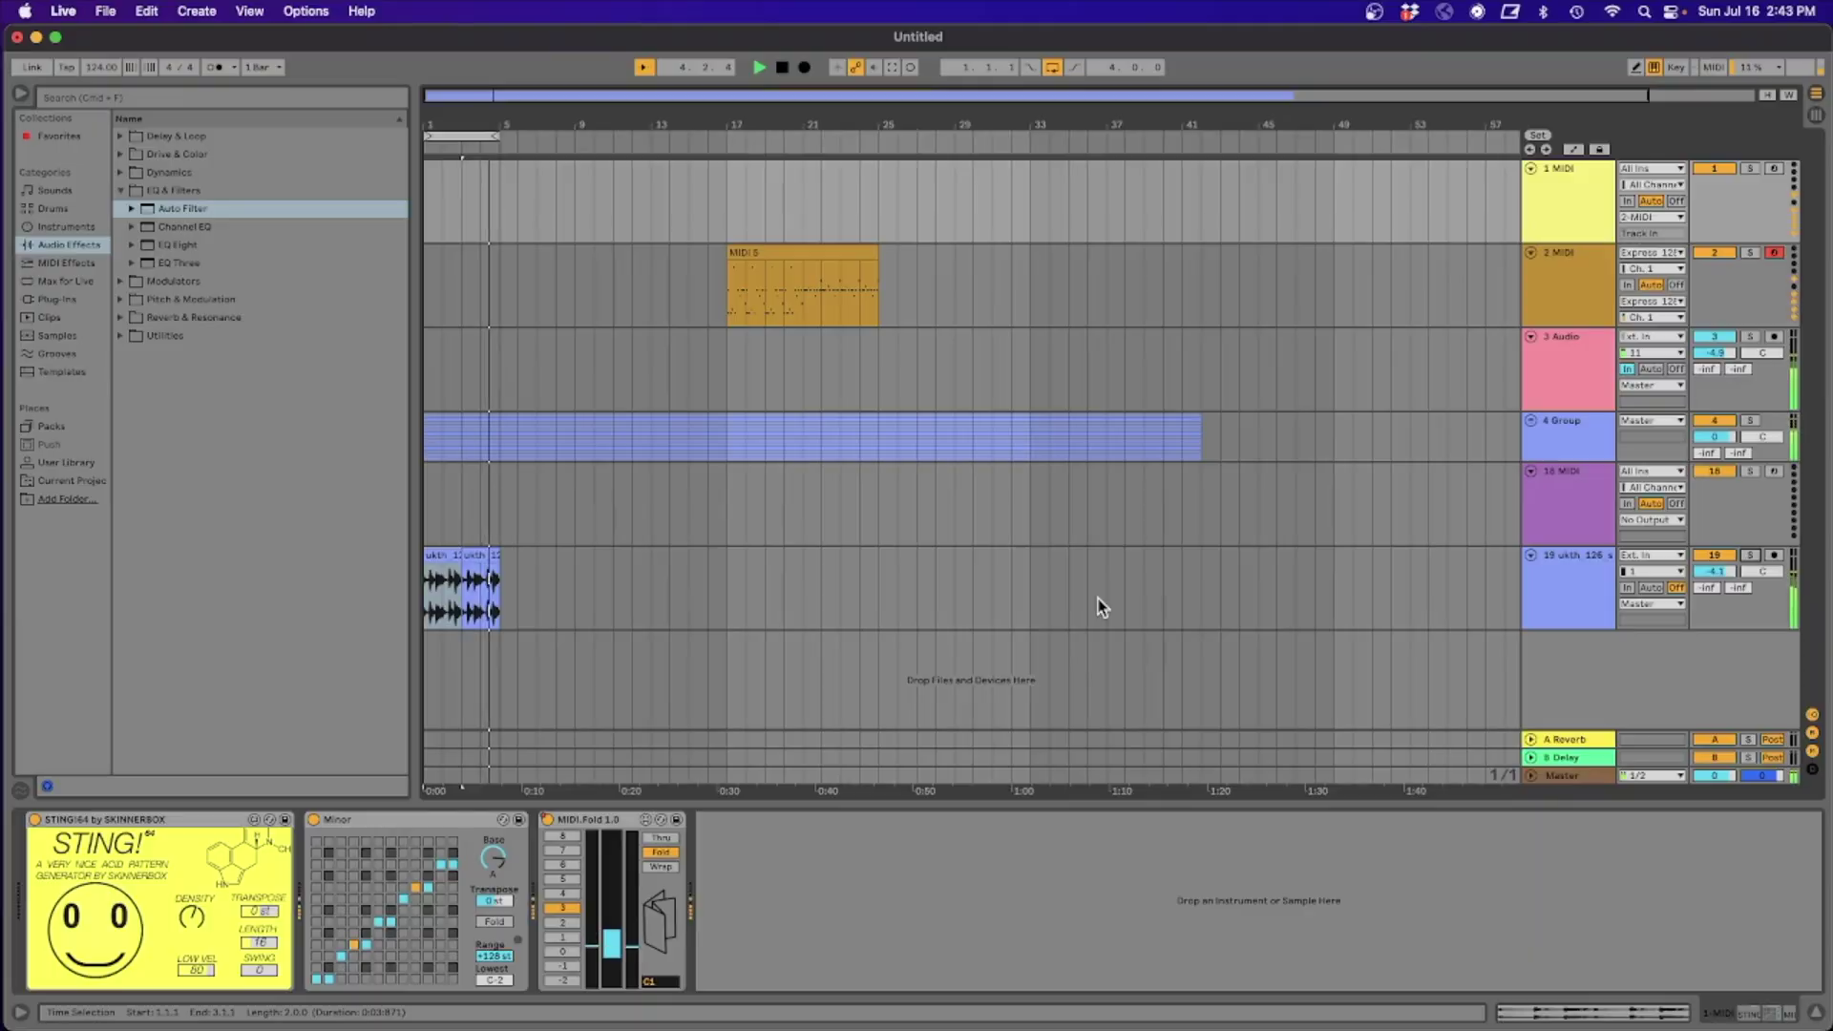
Audition MIDI.Fold with the 4 Group track muted, restore the group, and switch MIDI.Fold off to hear the unfolded pattern.
click(1715, 420)
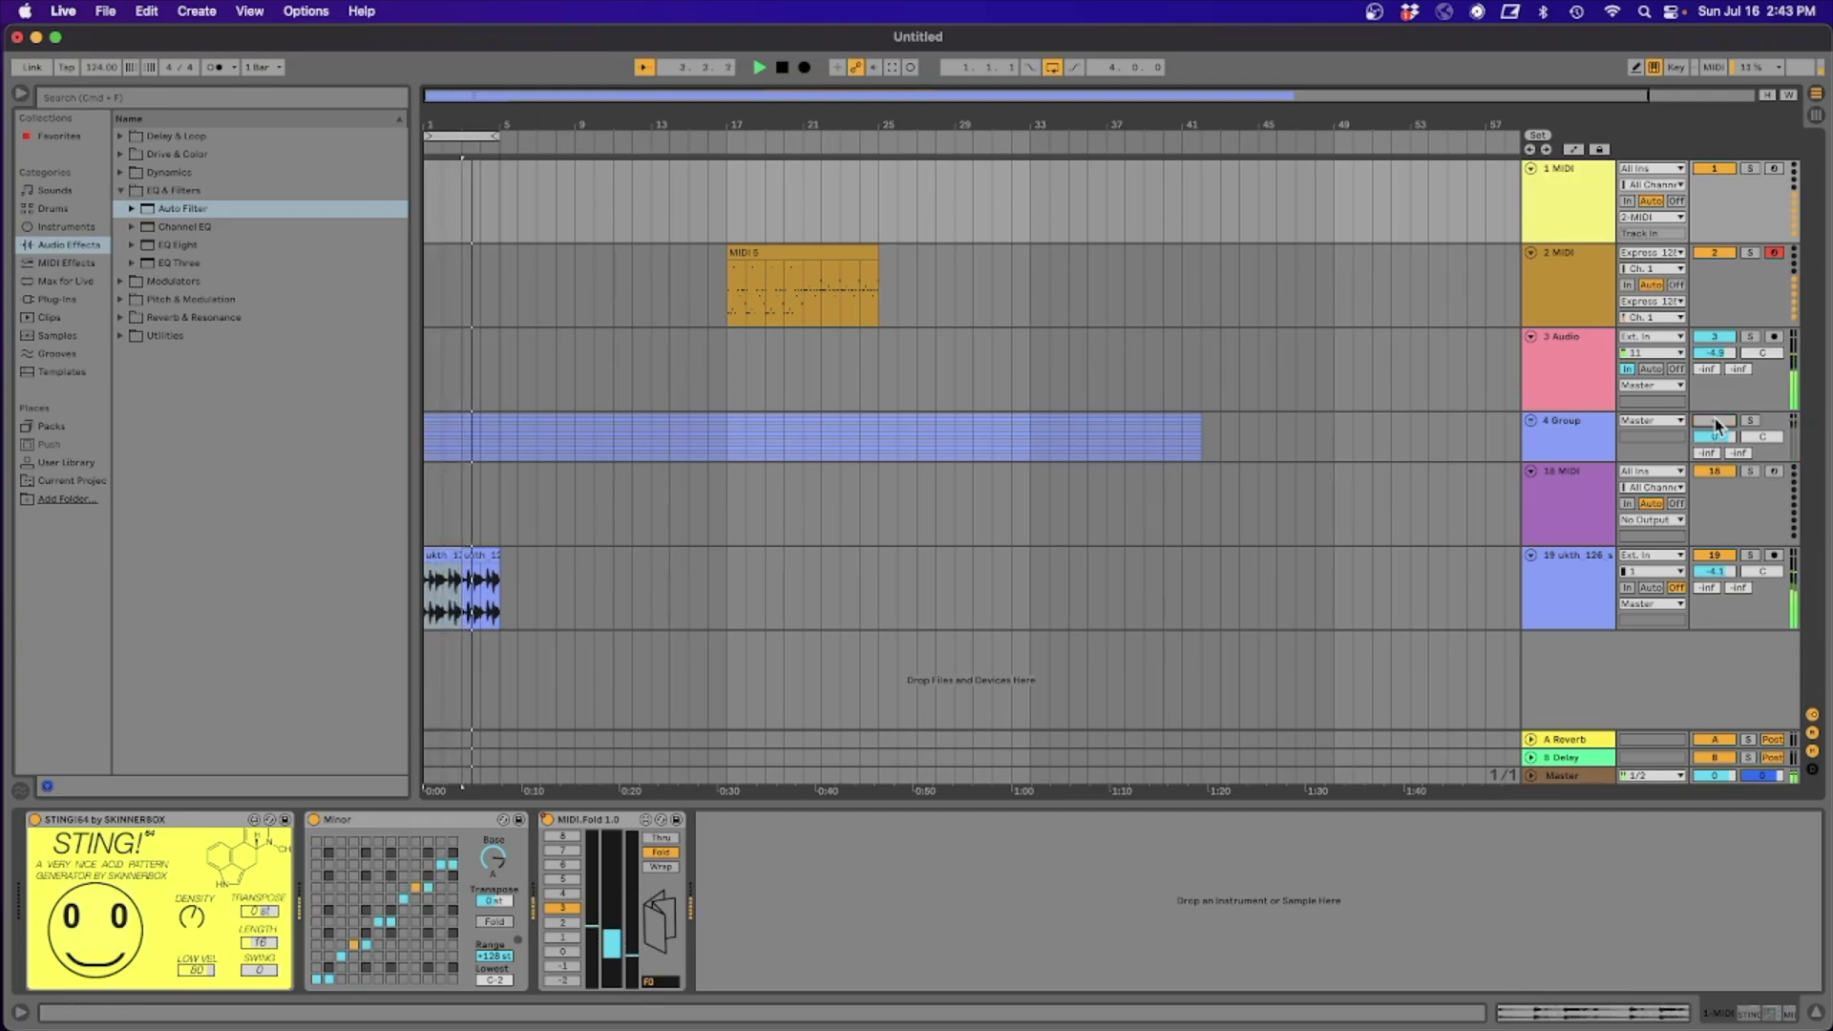
click(546, 820)
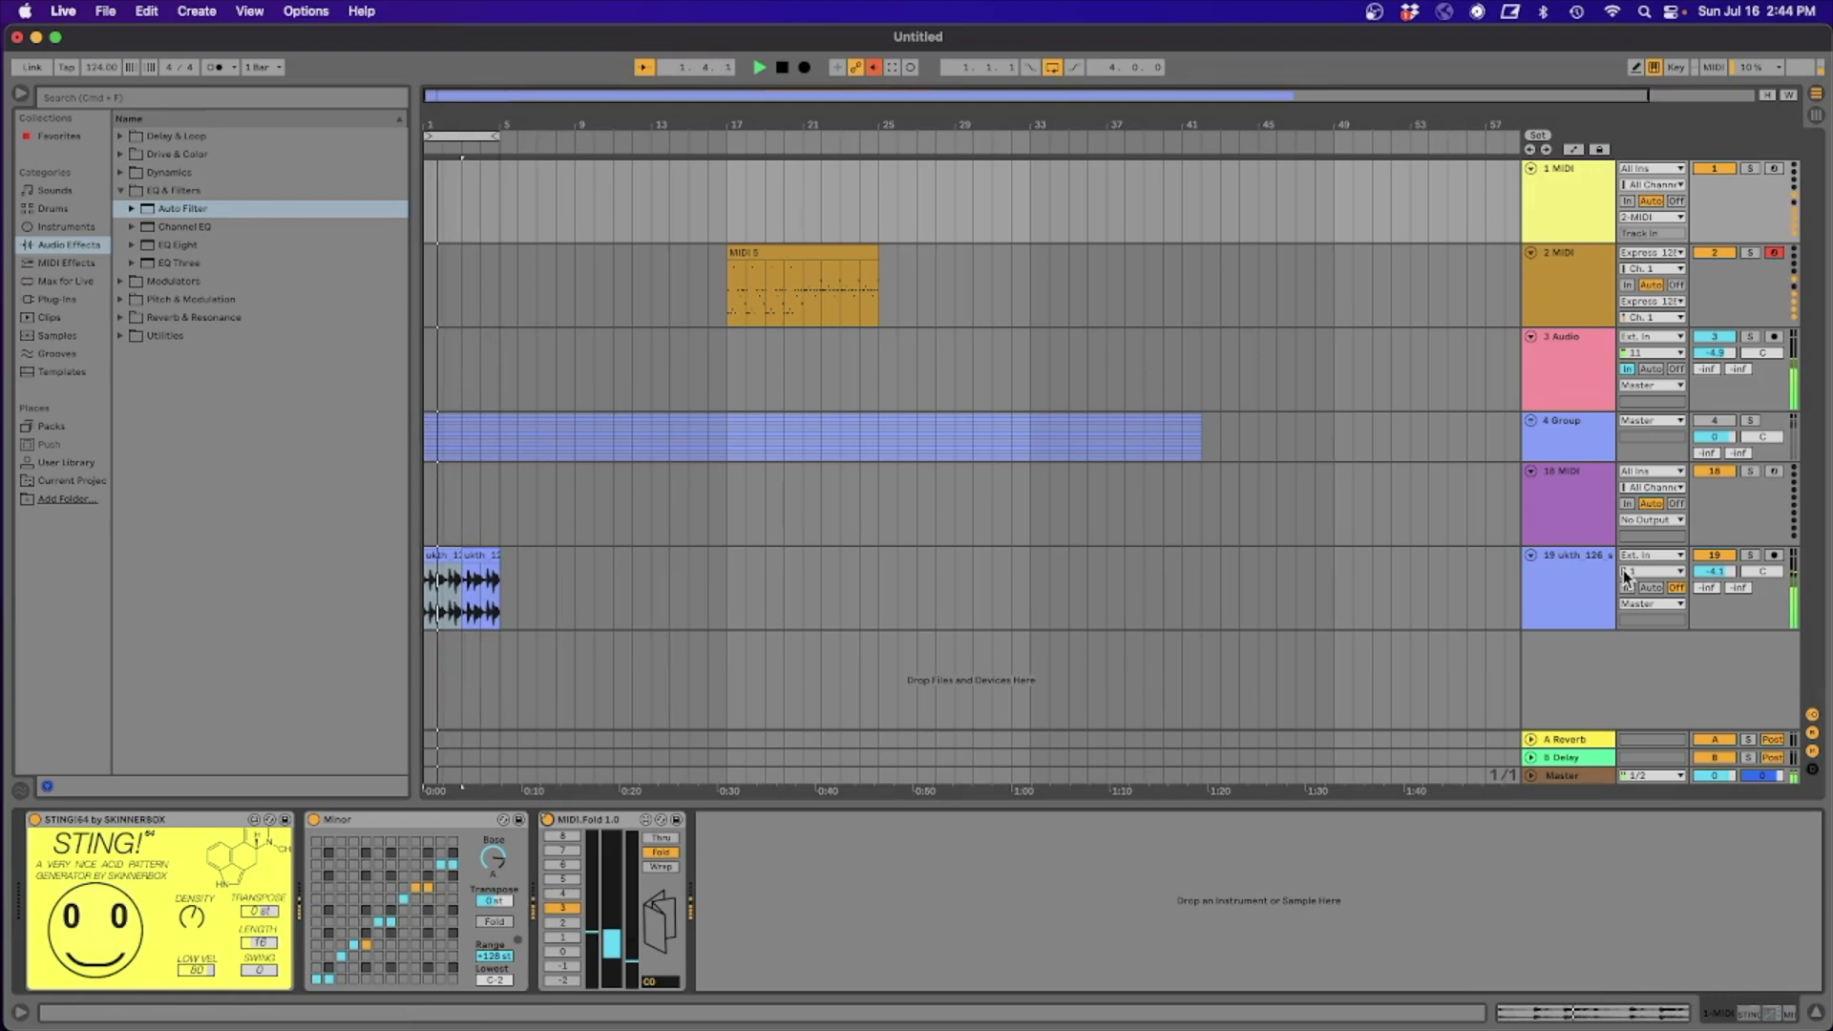
click(1716, 421)
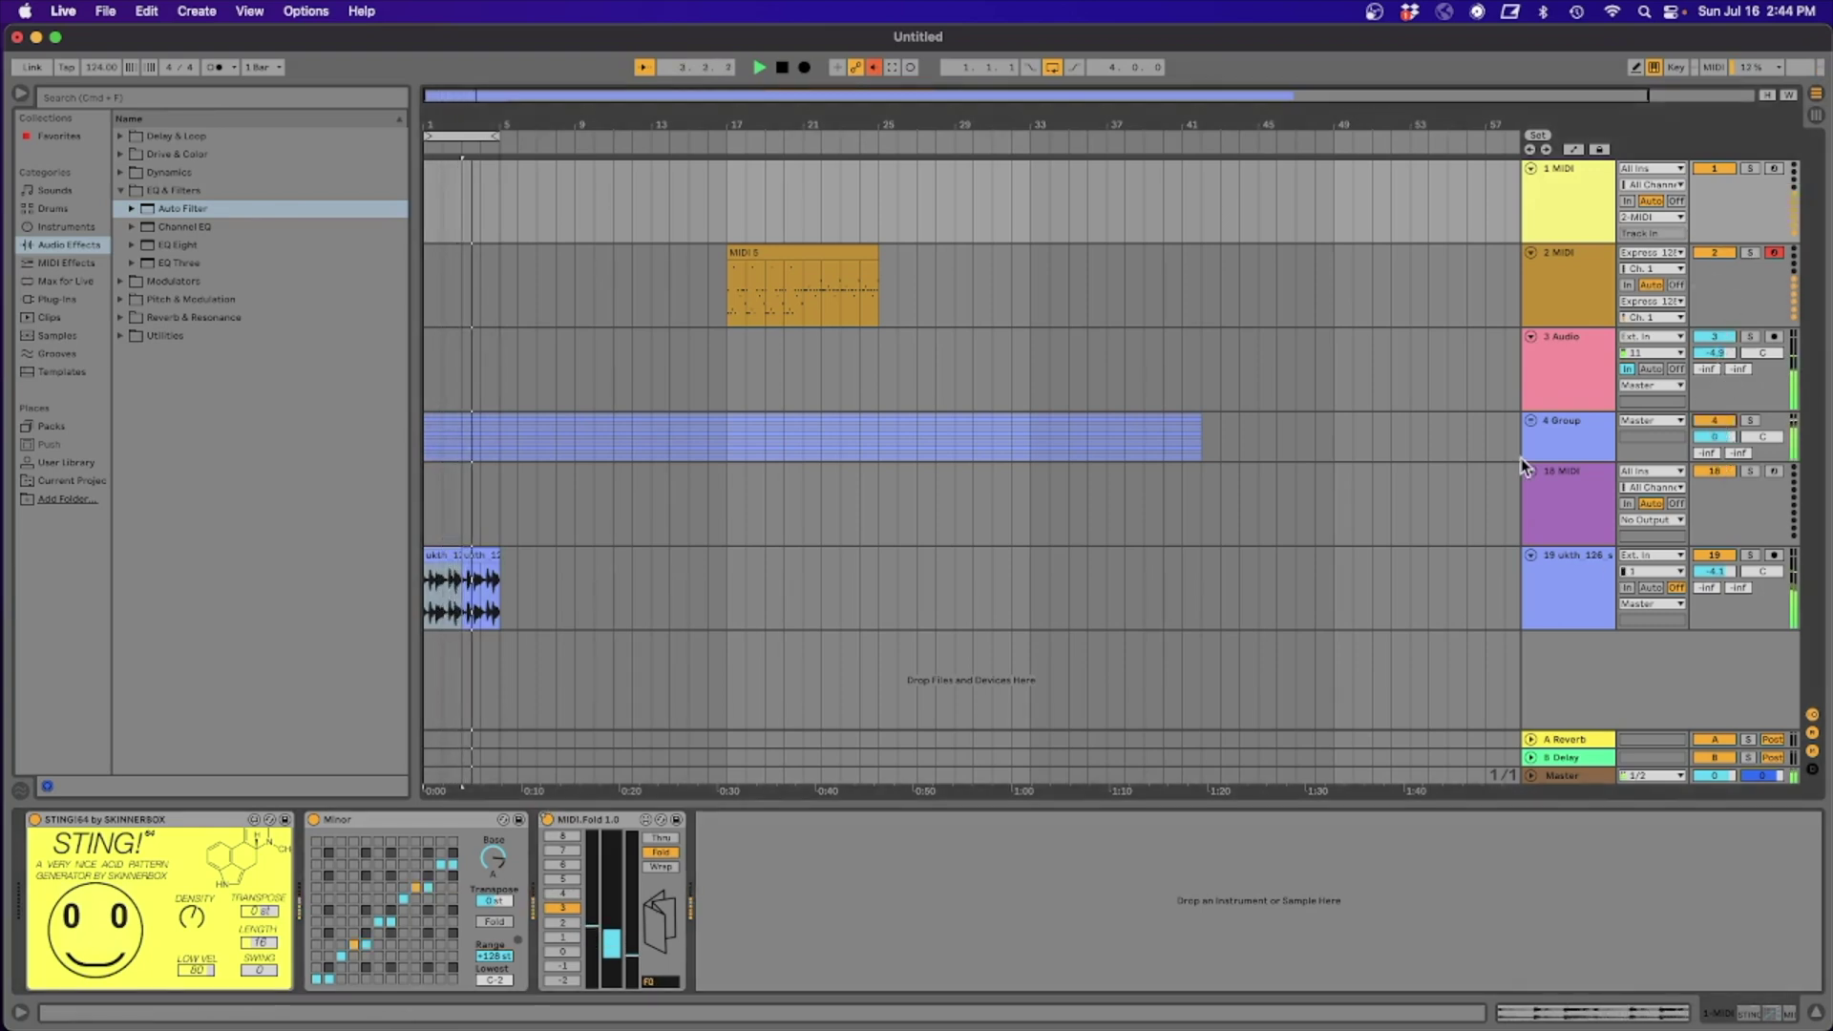
click(548, 820)
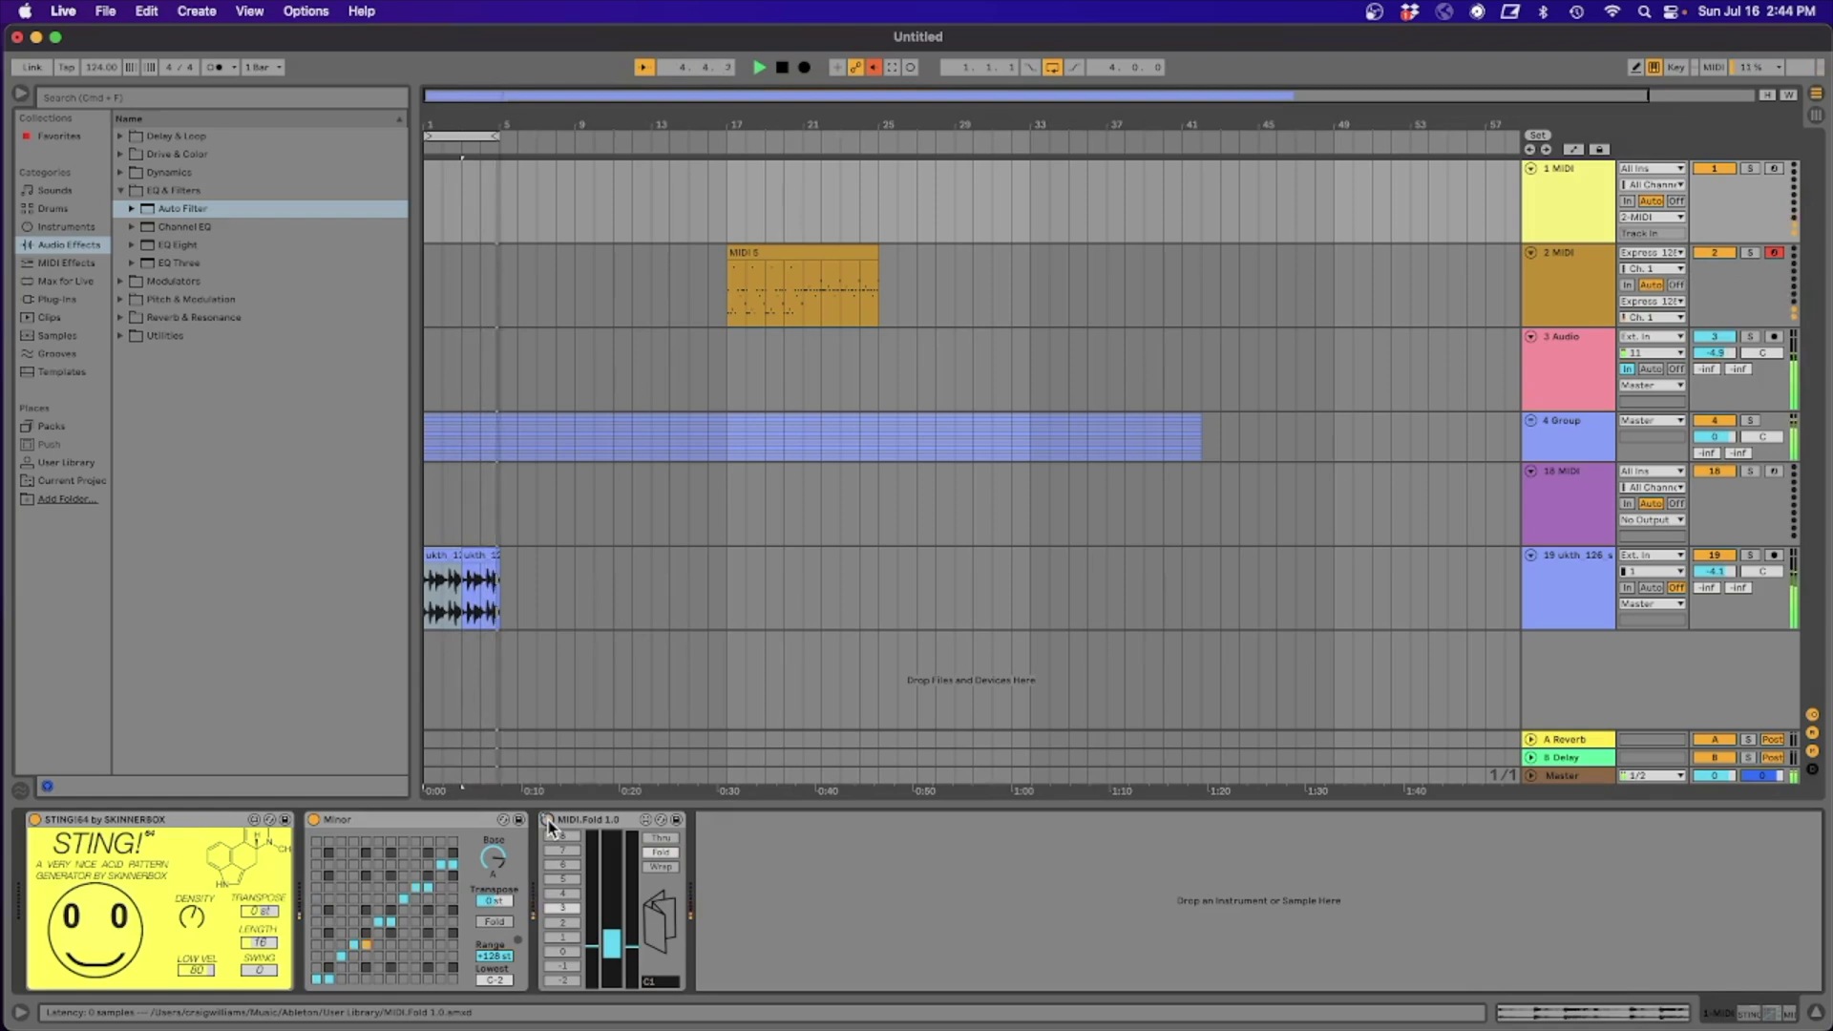